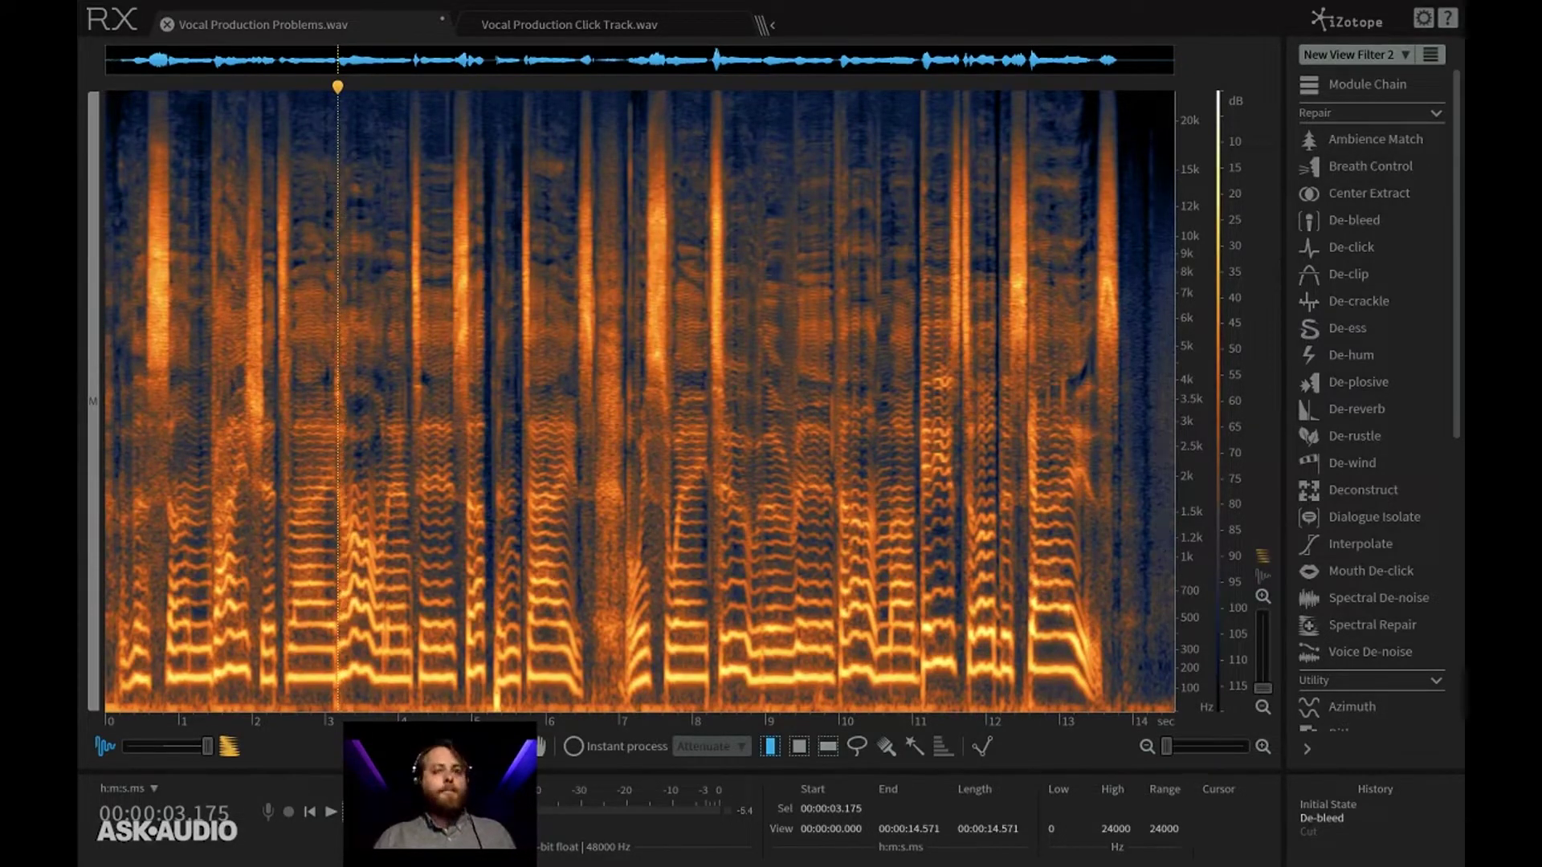
Return the playhead to the start of the vocal file and load Ask Preset in the Mouth De-click module.
{"action": "left_click", "coordinate": [577, 358]}
{"action": "key", "text": "Home"}
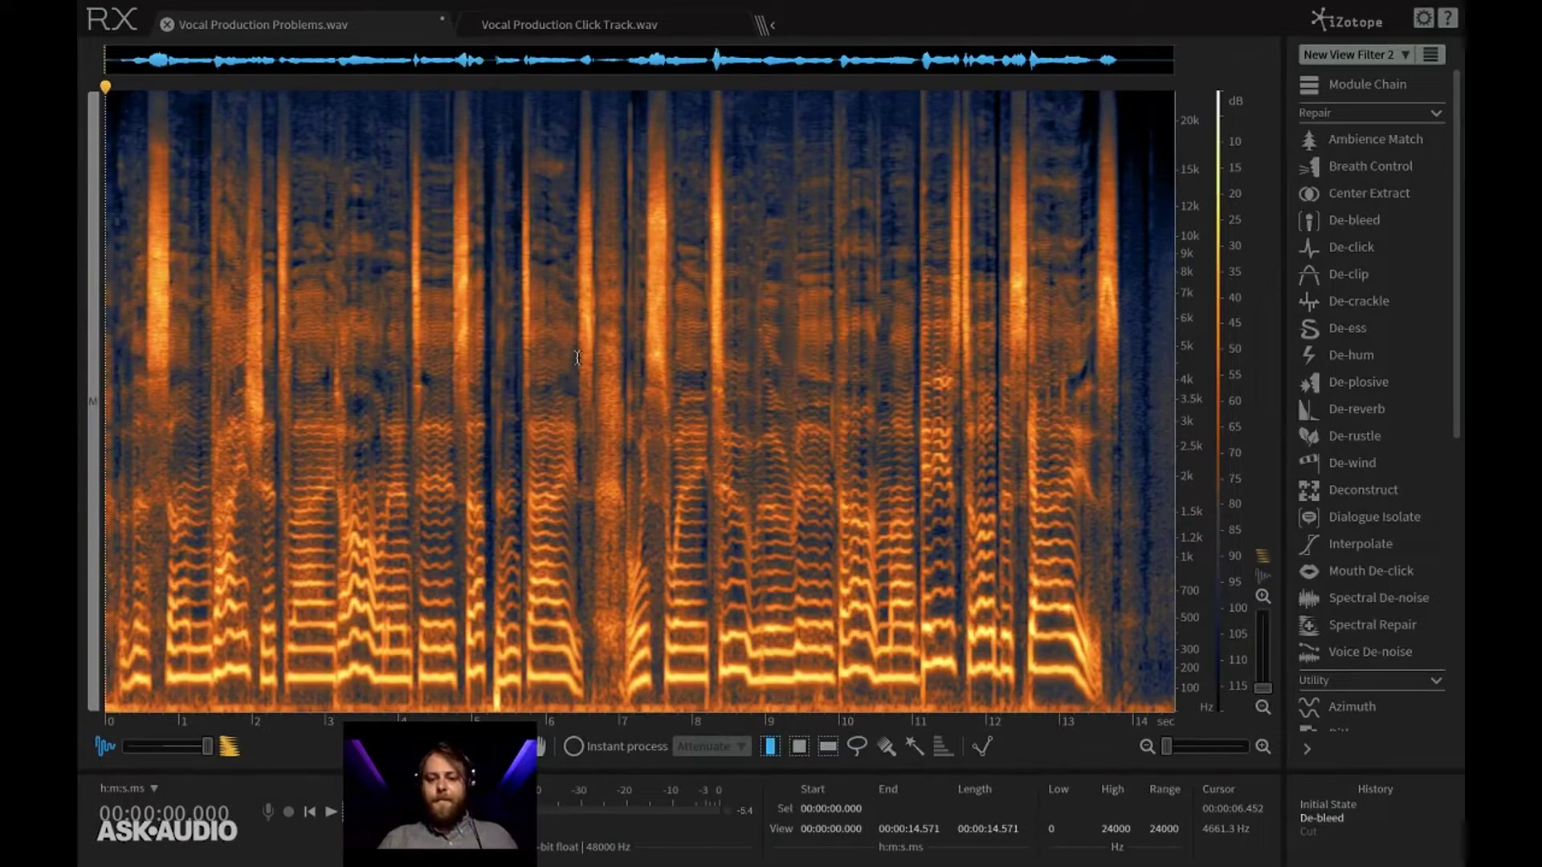
{"action": "left_click", "coordinate": [1326, 574]}
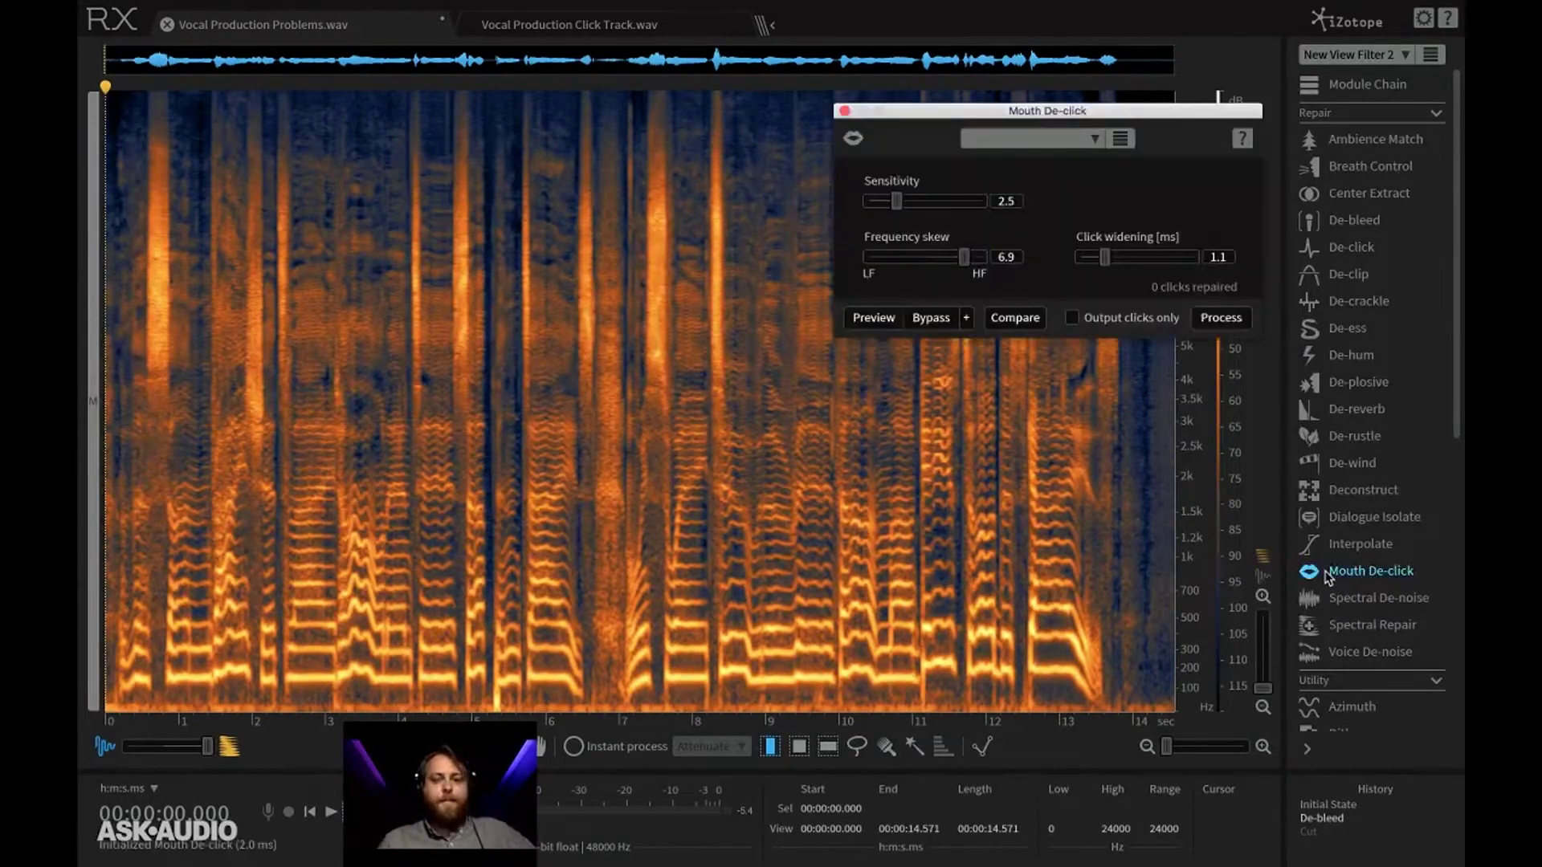
{"action": "left_click", "coordinate": [1032, 141]}
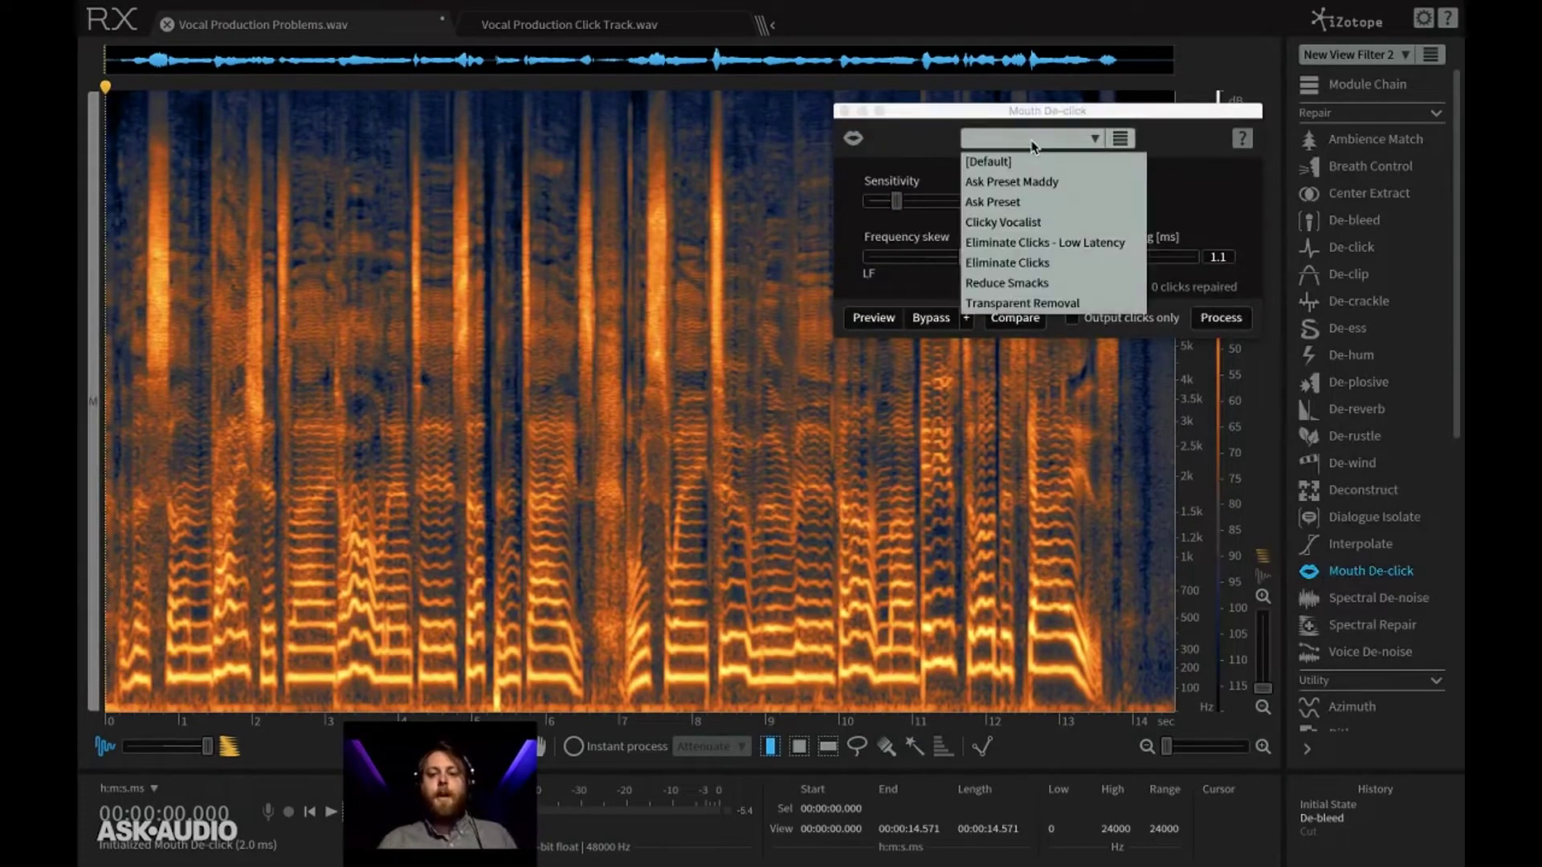
{"action": "key", "text": "Down"}
{"action": "key", "text": "Return"}
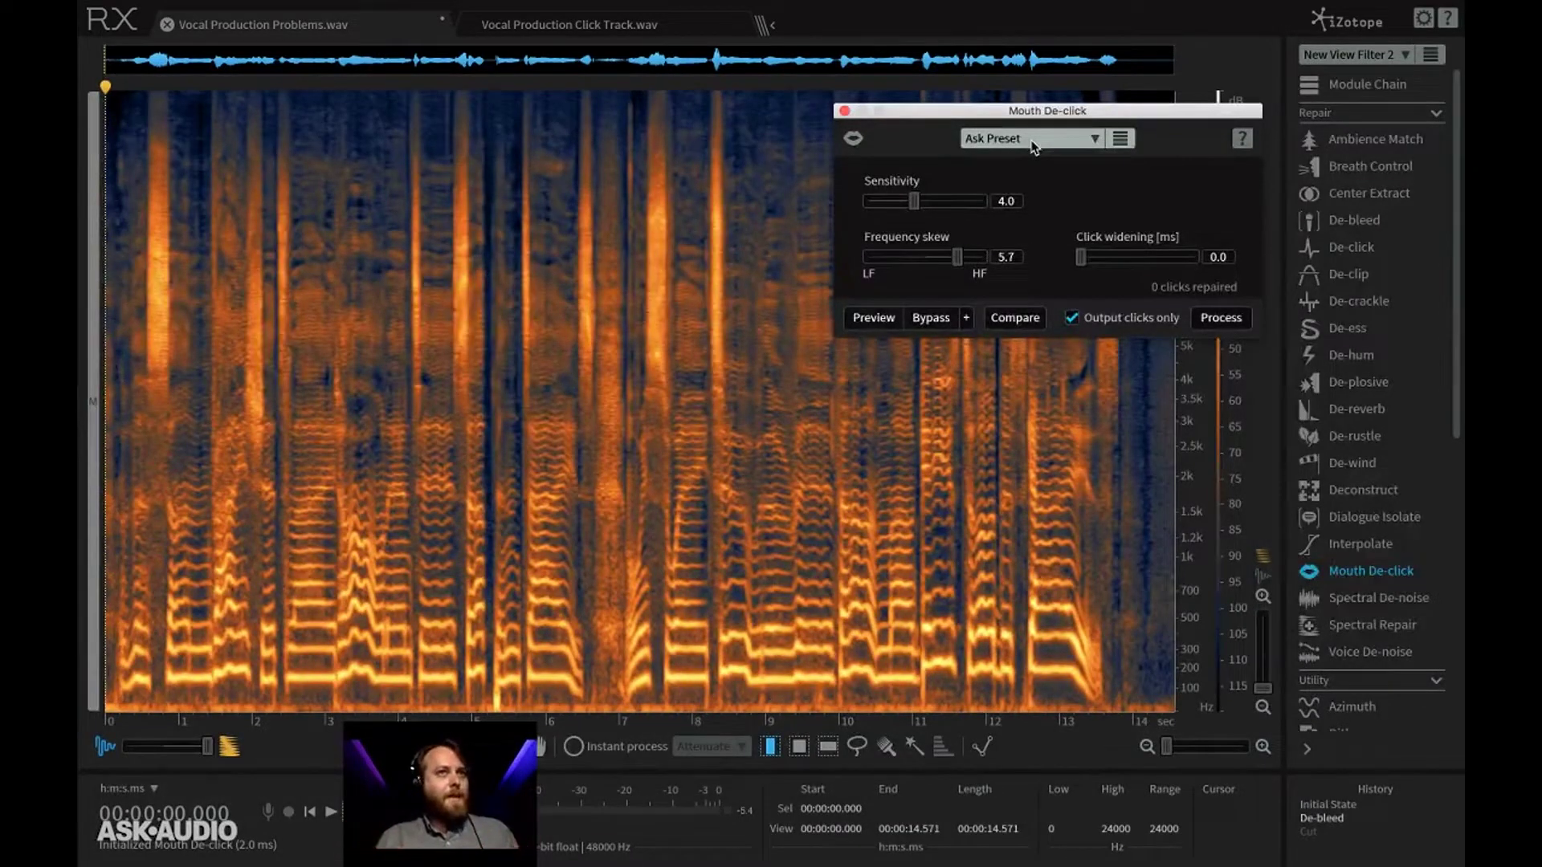
Toggle Output clicks only off and back on, preview the isolated clicks briefly, and return the playhead to the start.
{"action": "left_click", "coordinate": [746, 168]}
{"action": "key", "text": "Home"}
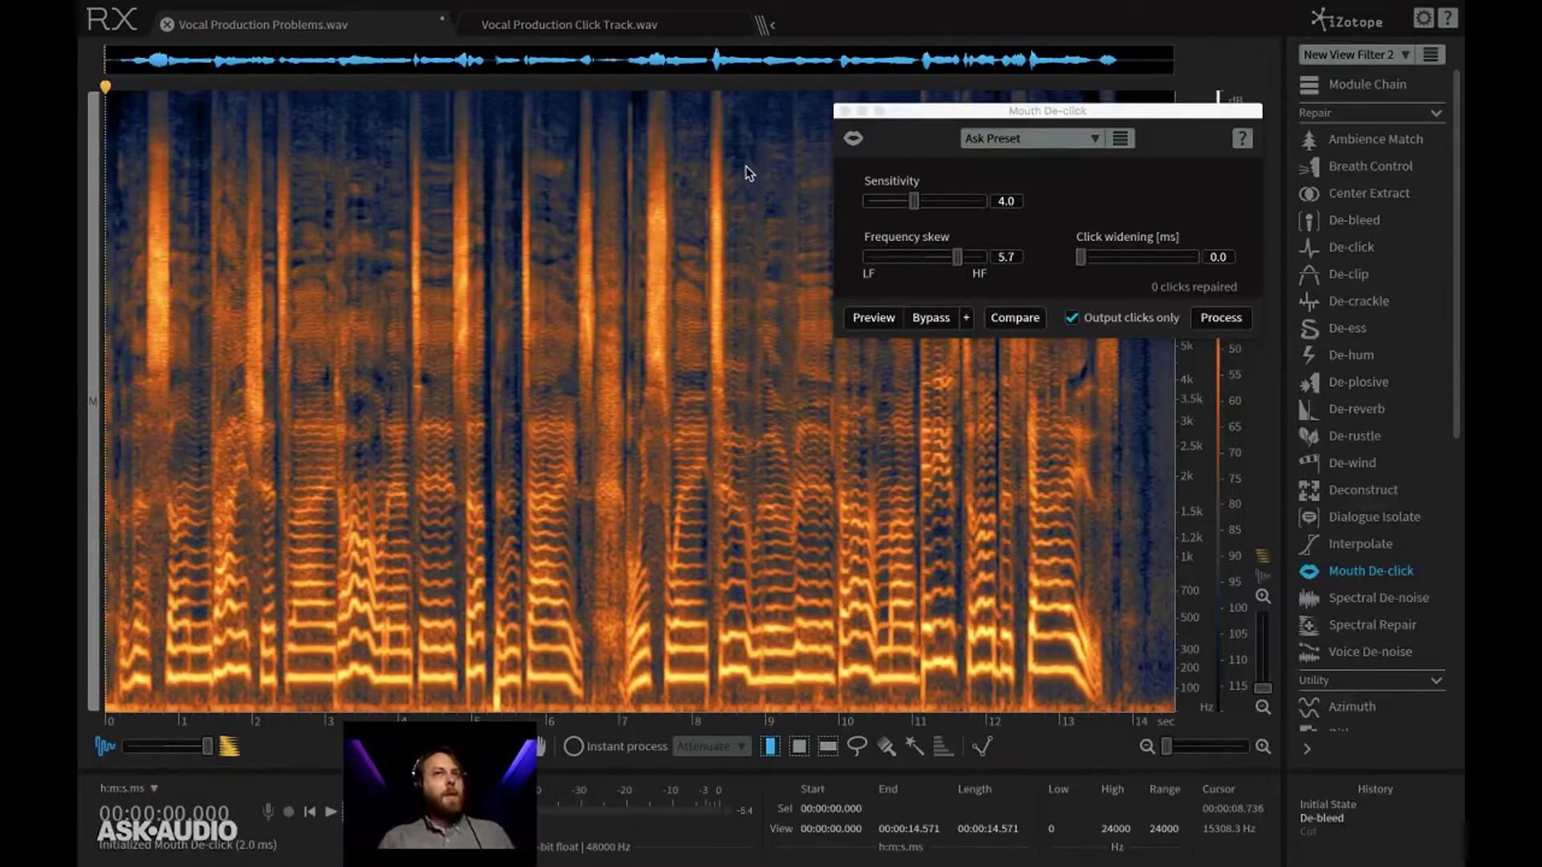
{"action": "left_click", "coordinate": [664, 338]}
{"action": "key", "text": "Home"}
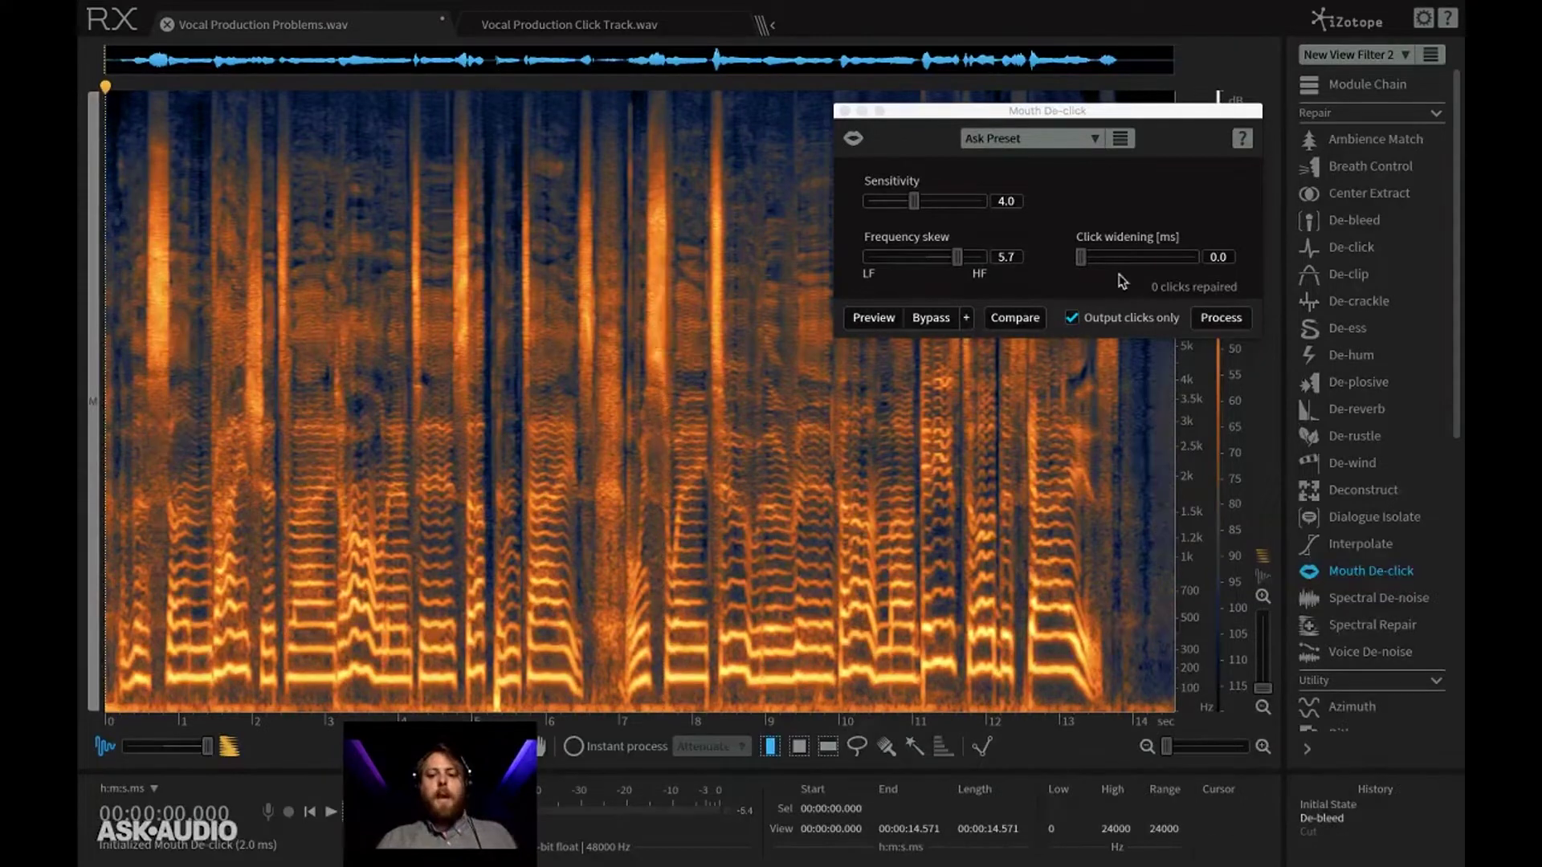
{"action": "left_click", "coordinate": [1073, 319]}
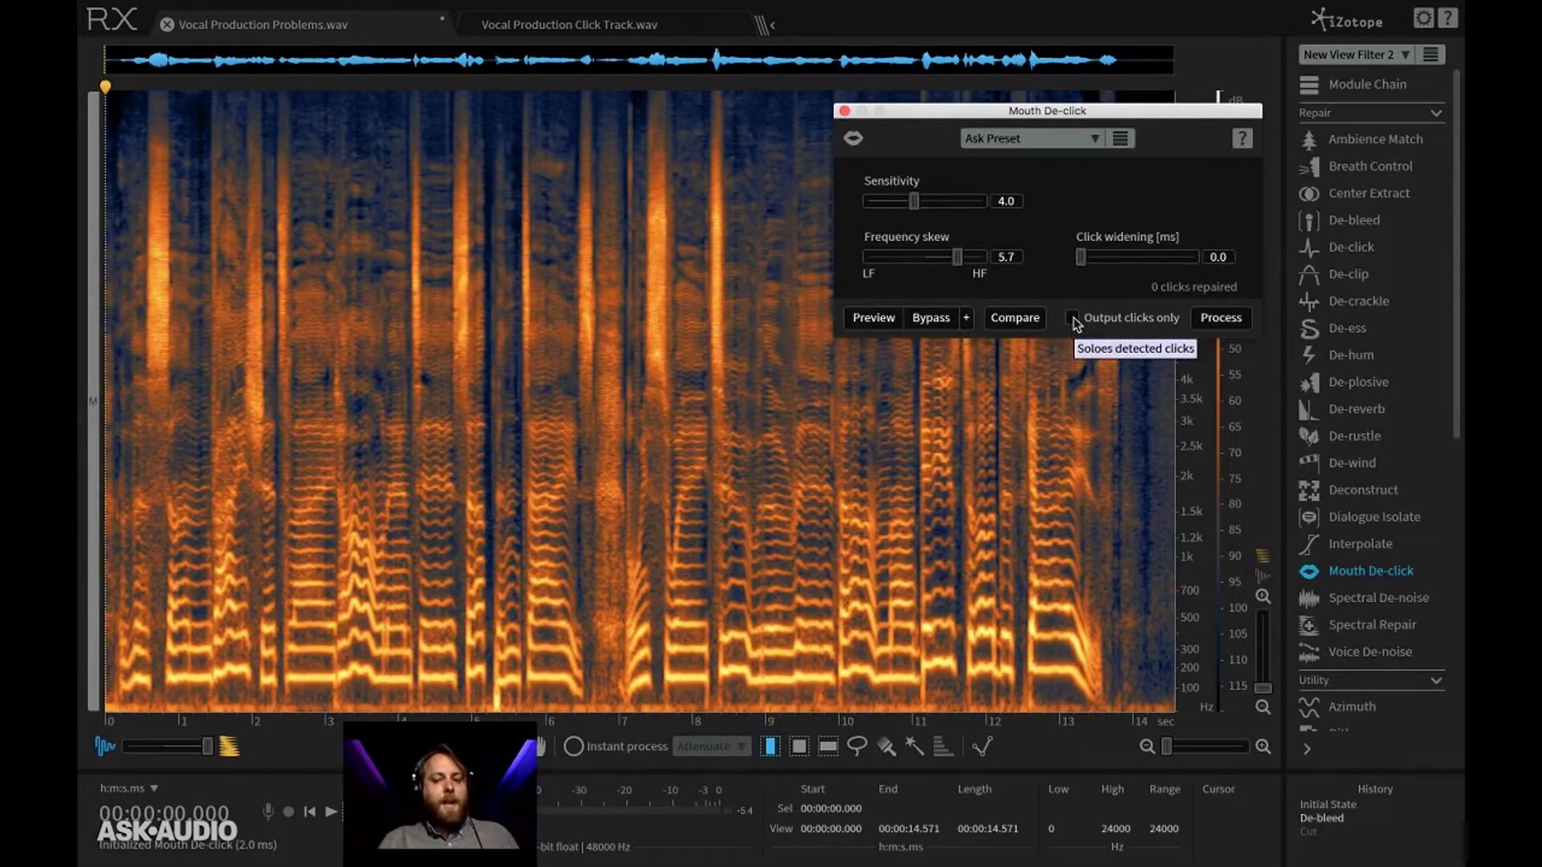
{"action": "left_click", "coordinate": [1073, 319]}
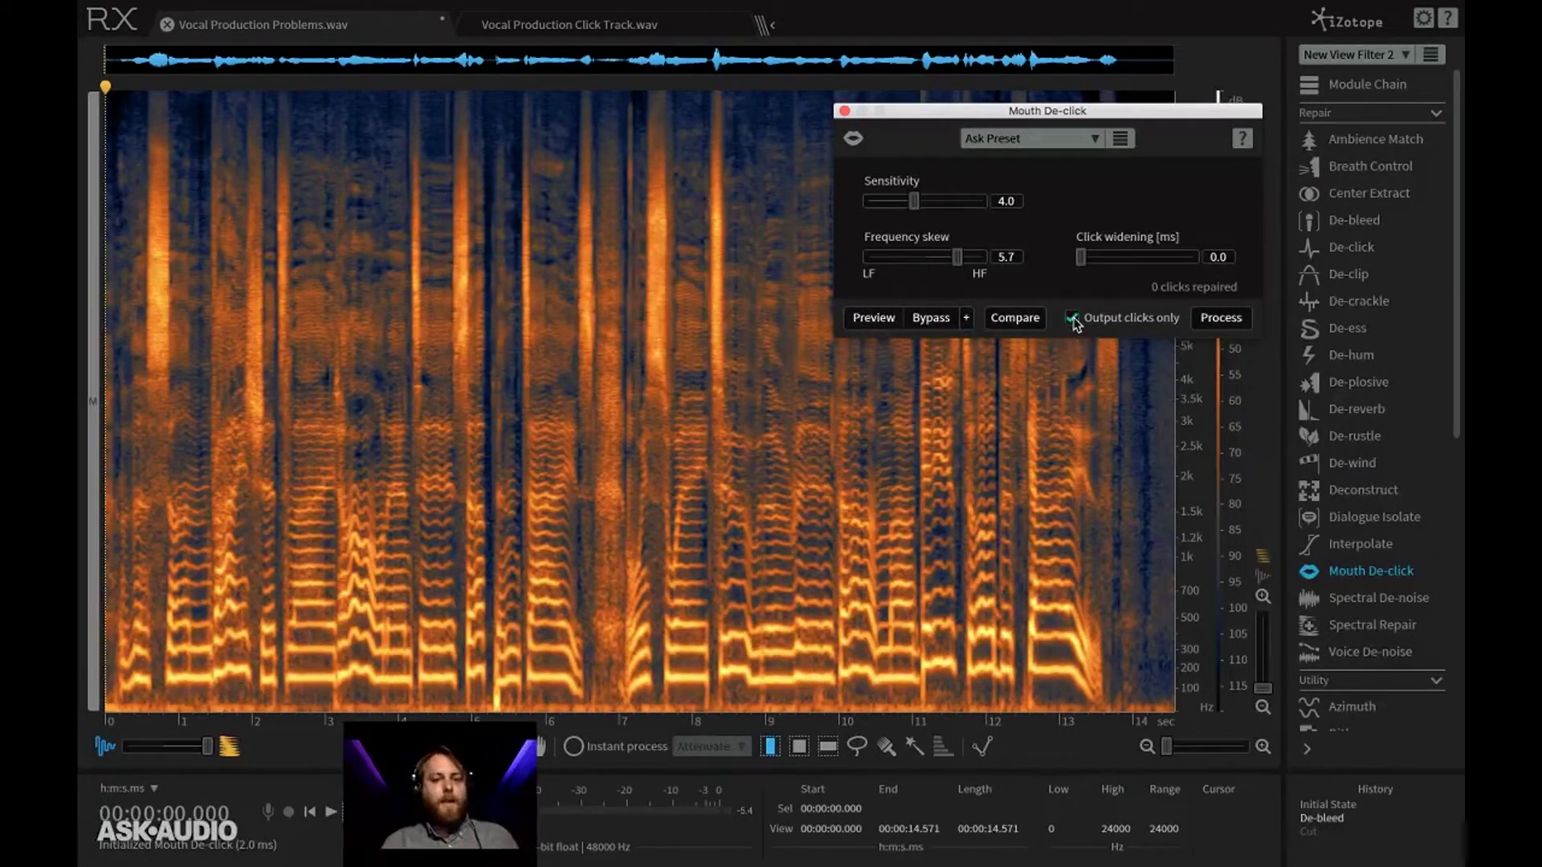
{"action": "left_click", "coordinate": [874, 318]}
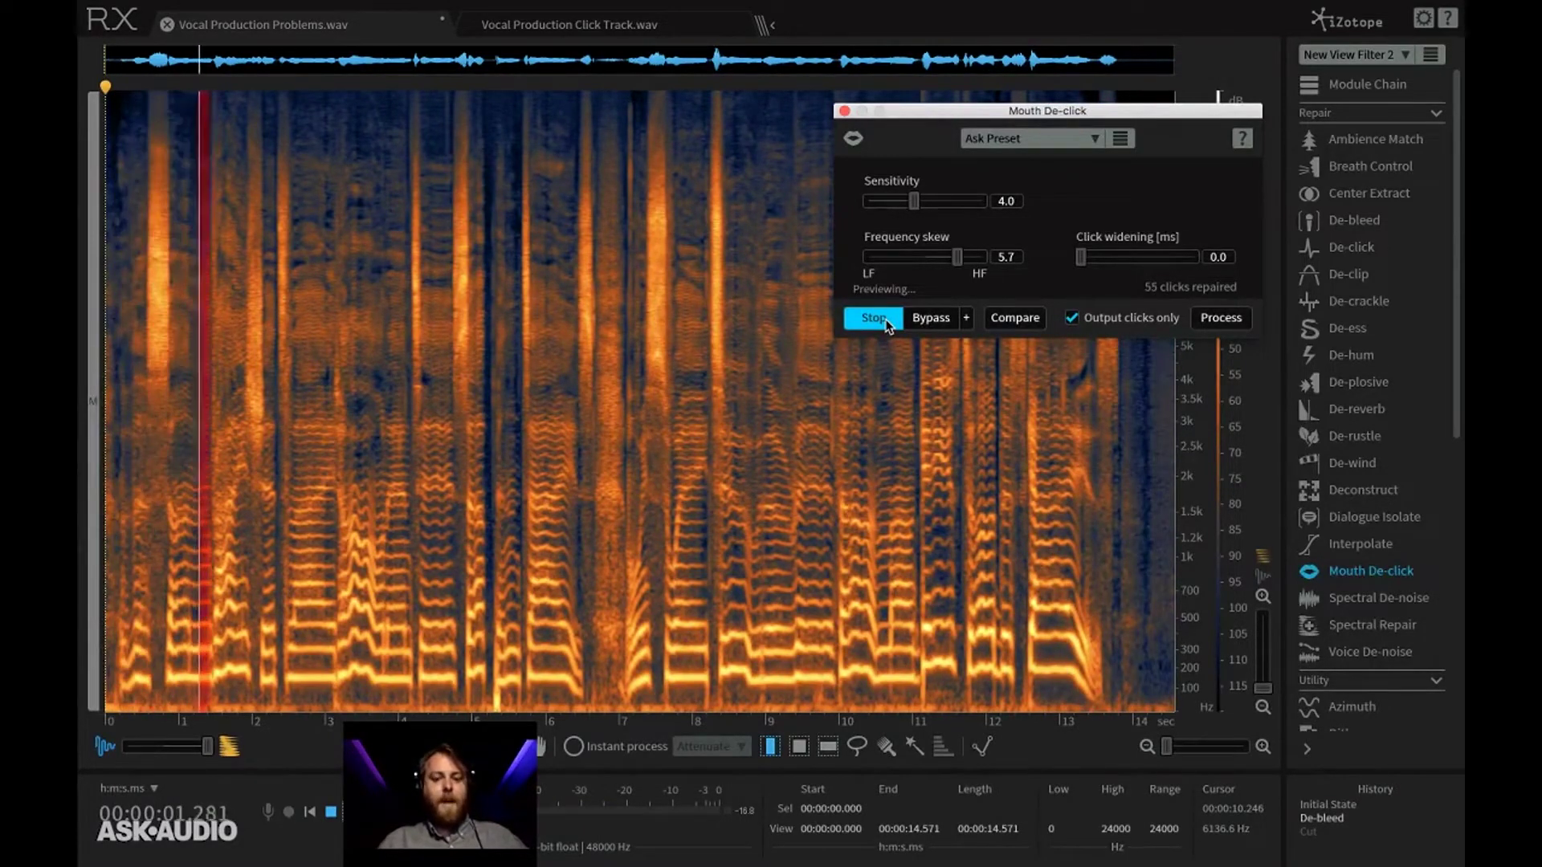
{"action": "left_click", "coordinate": [874, 318]}
{"action": "left_click", "coordinate": [638, 400]}
{"action": "key", "text": "Home"}
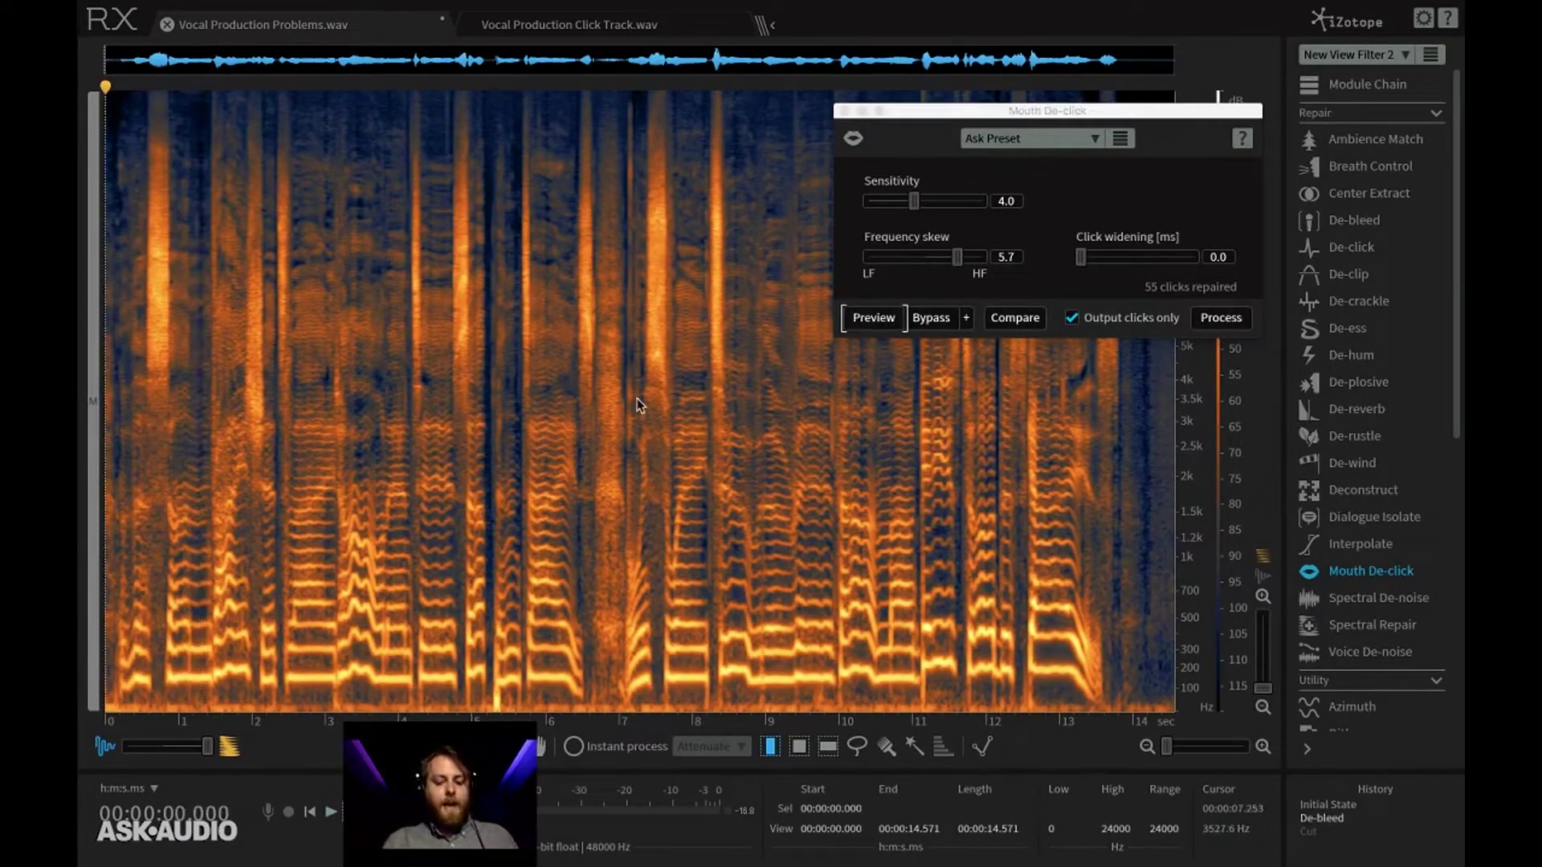
Raise the audio output gain to 6.0 dB and preview the isolated mouth clicks through the whole file.
{"action": "key", "text": "super+comma"}
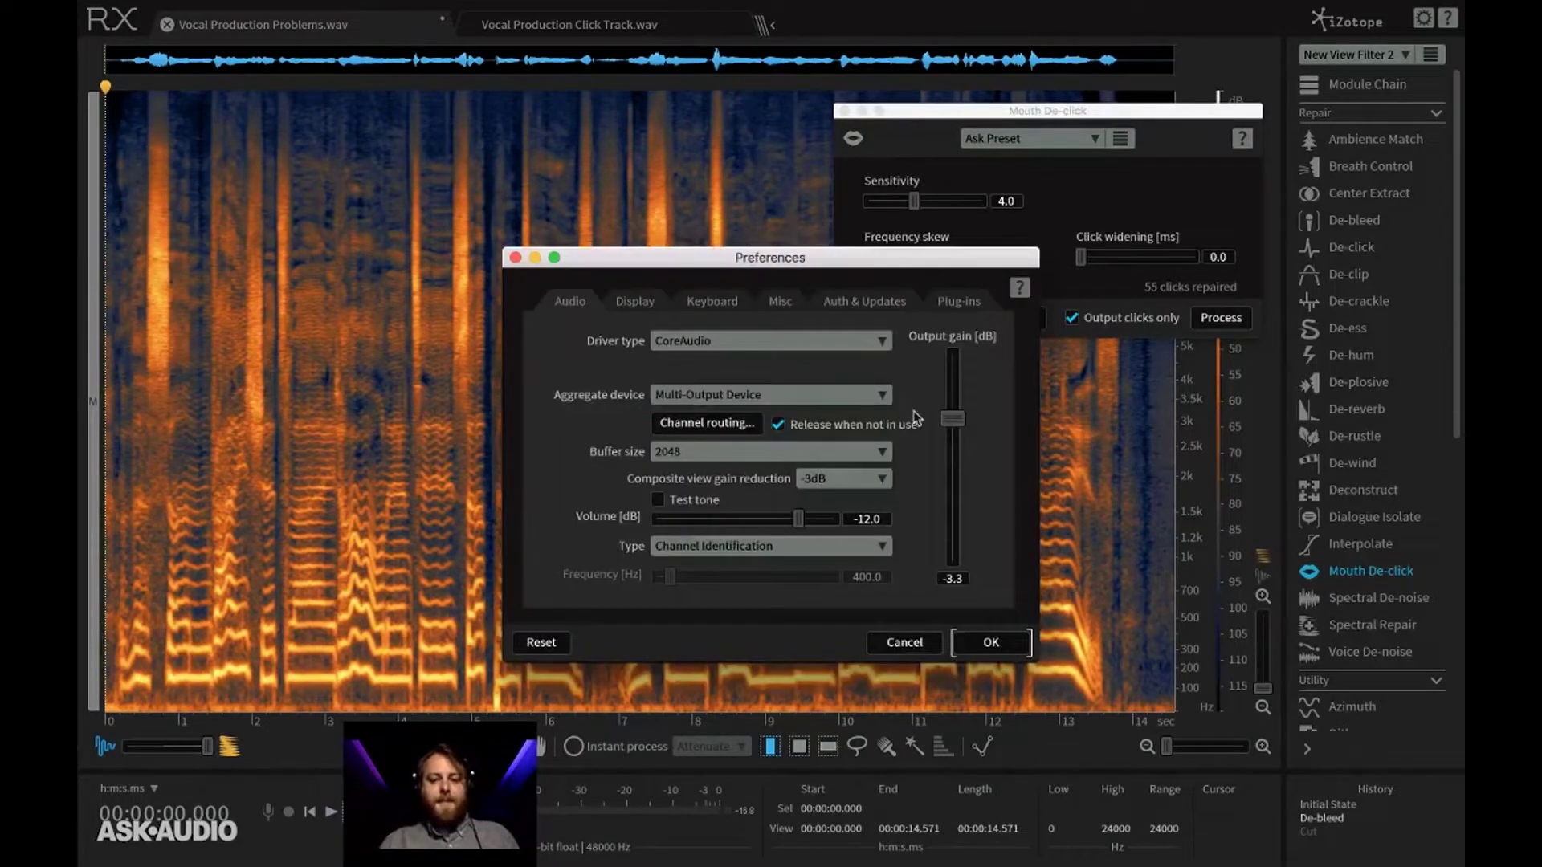
{"action": "left_click_drag", "start_coordinate": [946, 420], "coordinate": [953, 356]}
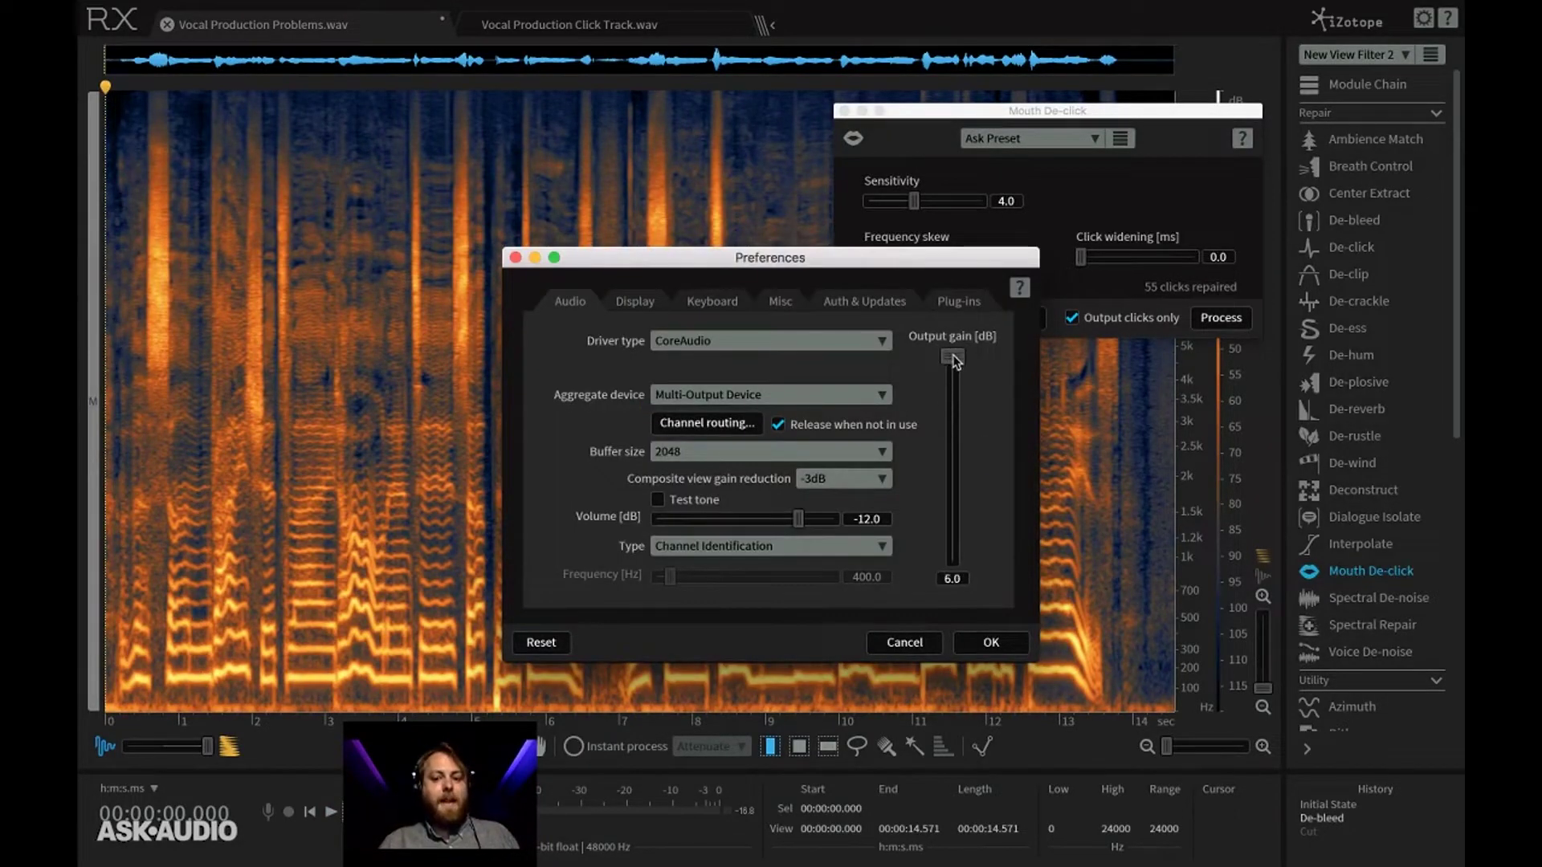
{"action": "left_click", "coordinate": [989, 643]}
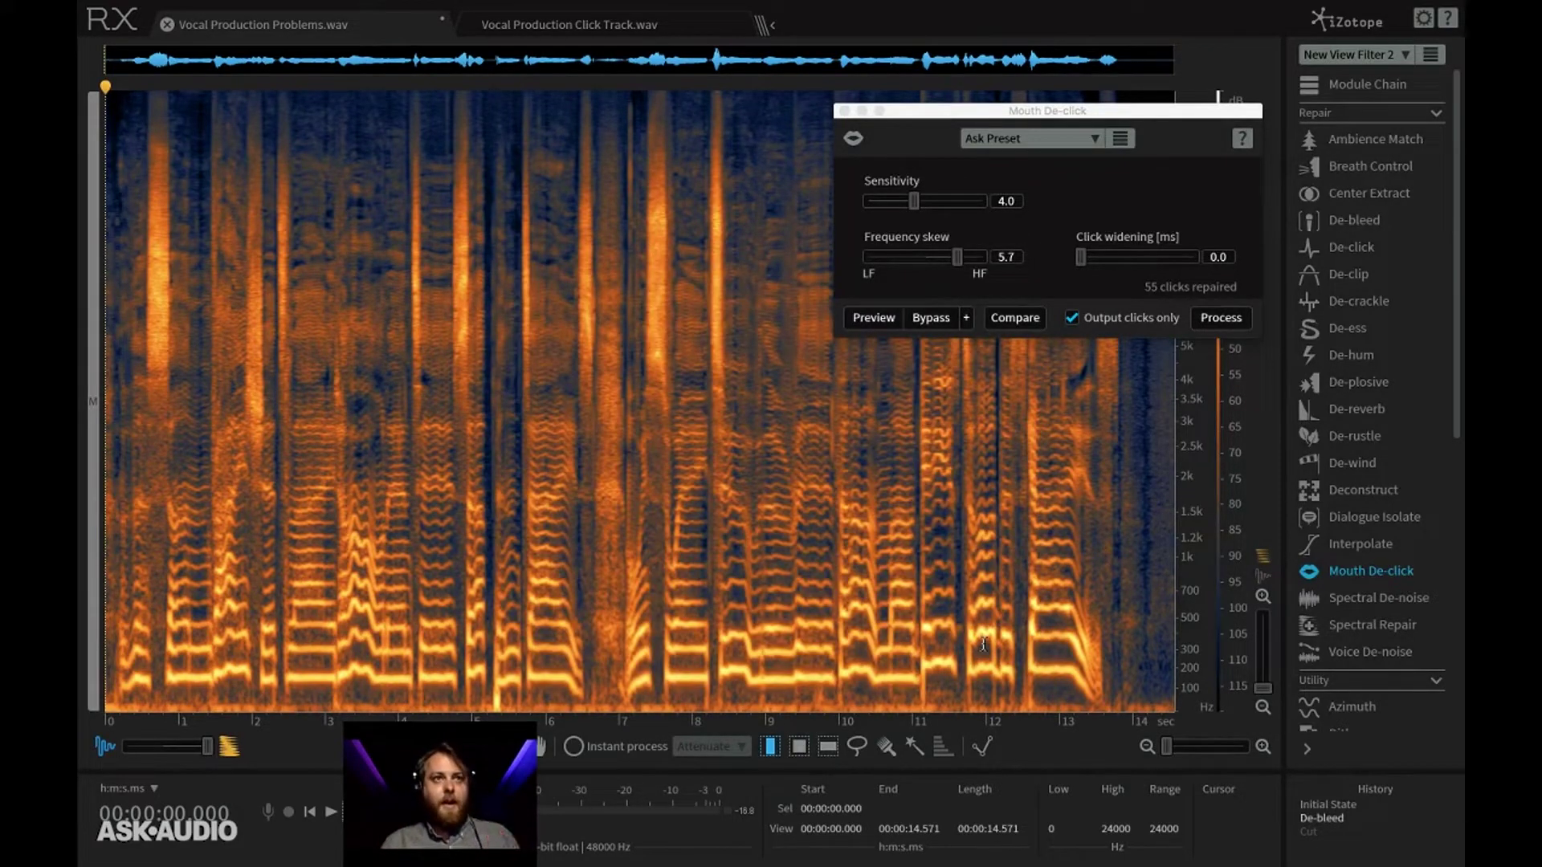
{"action": "left_click", "coordinate": [874, 318]}
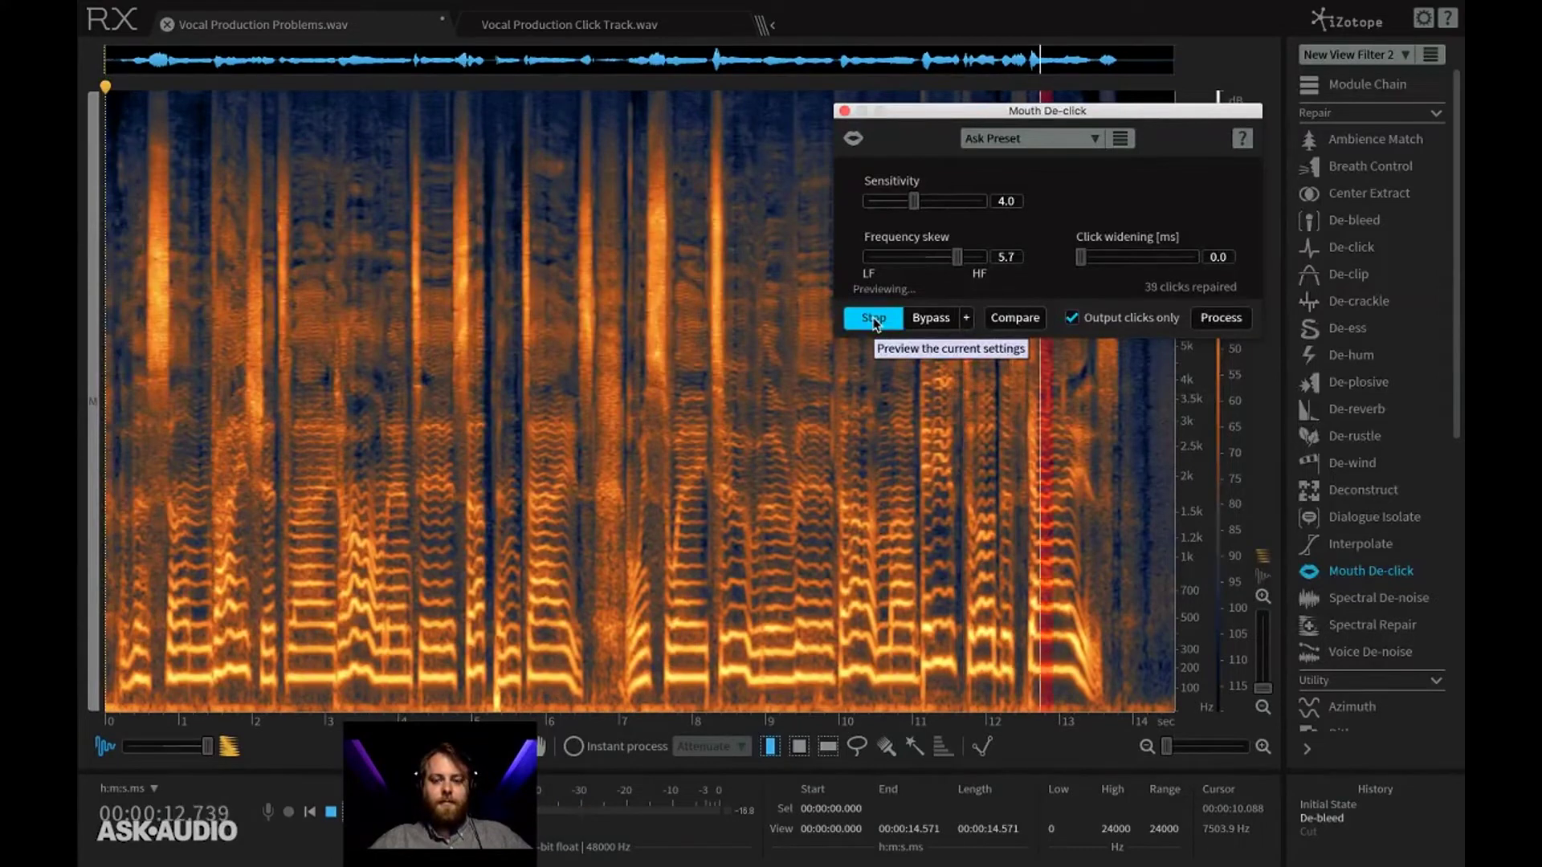
{"action": "left_click", "coordinate": [873, 318]}
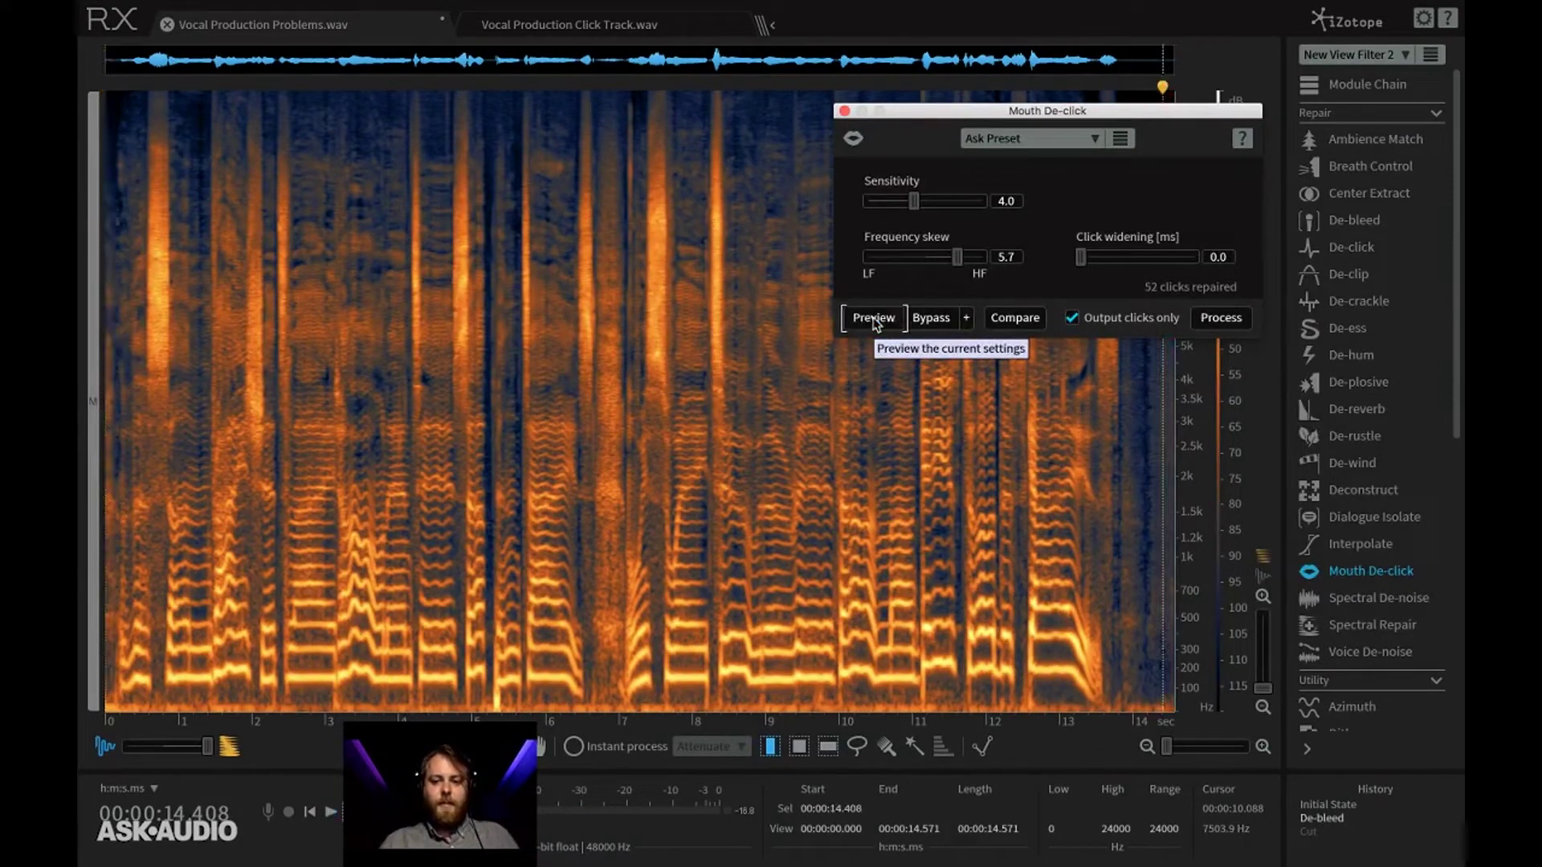
Turn off Output clicks only, lower the audio output gain to -3.1 dB, and return the playhead to the start.
{"action": "left_click", "coordinate": [1071, 317]}
{"action": "key", "text": "super+comma"}
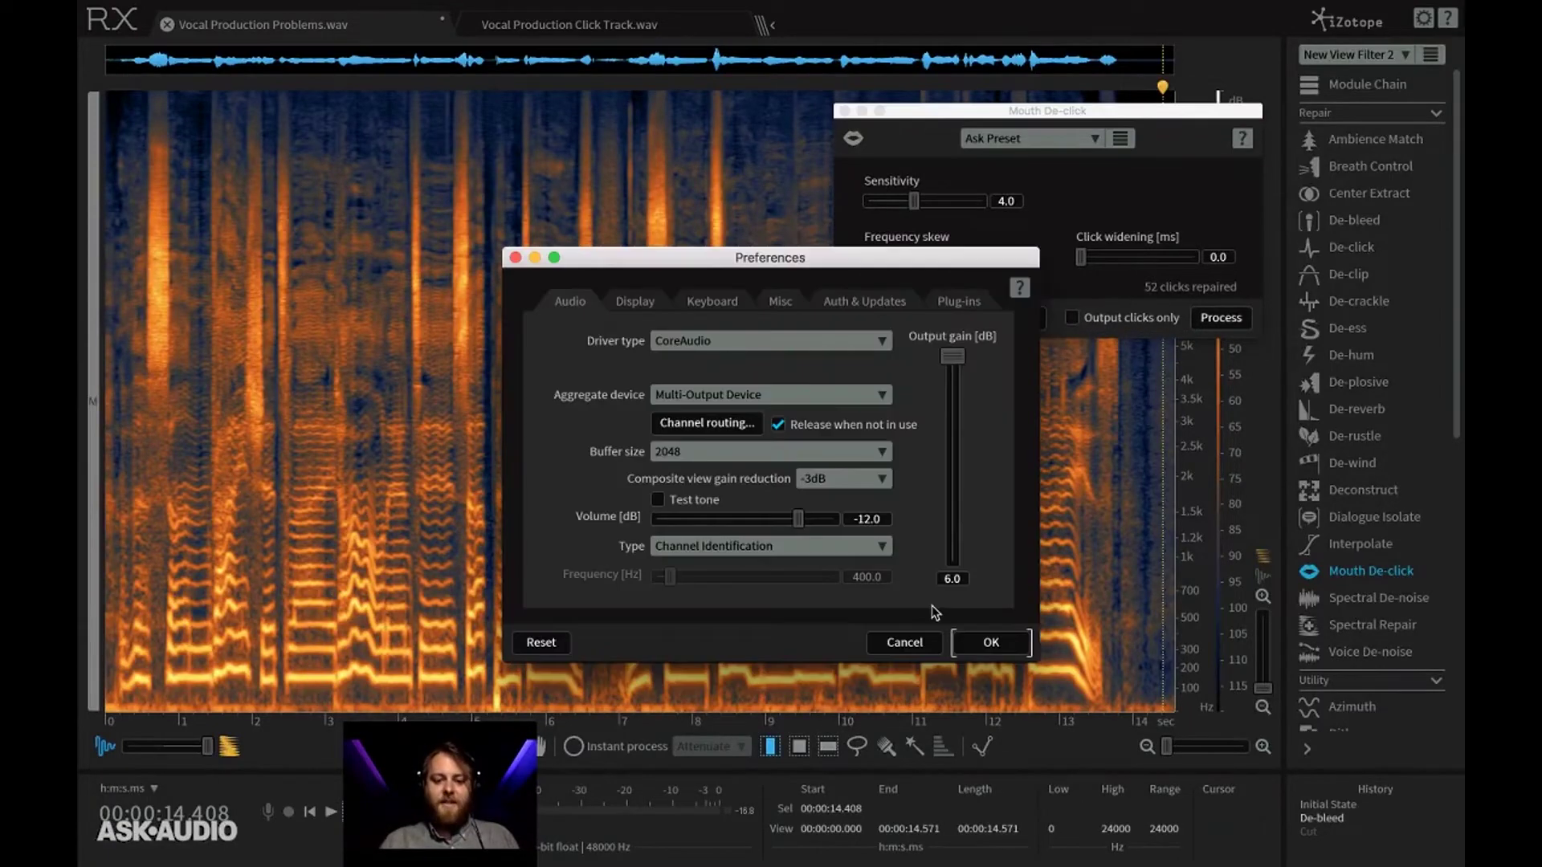
{"action": "left_click_drag", "start_coordinate": [954, 386], "coordinate": [952, 419]}
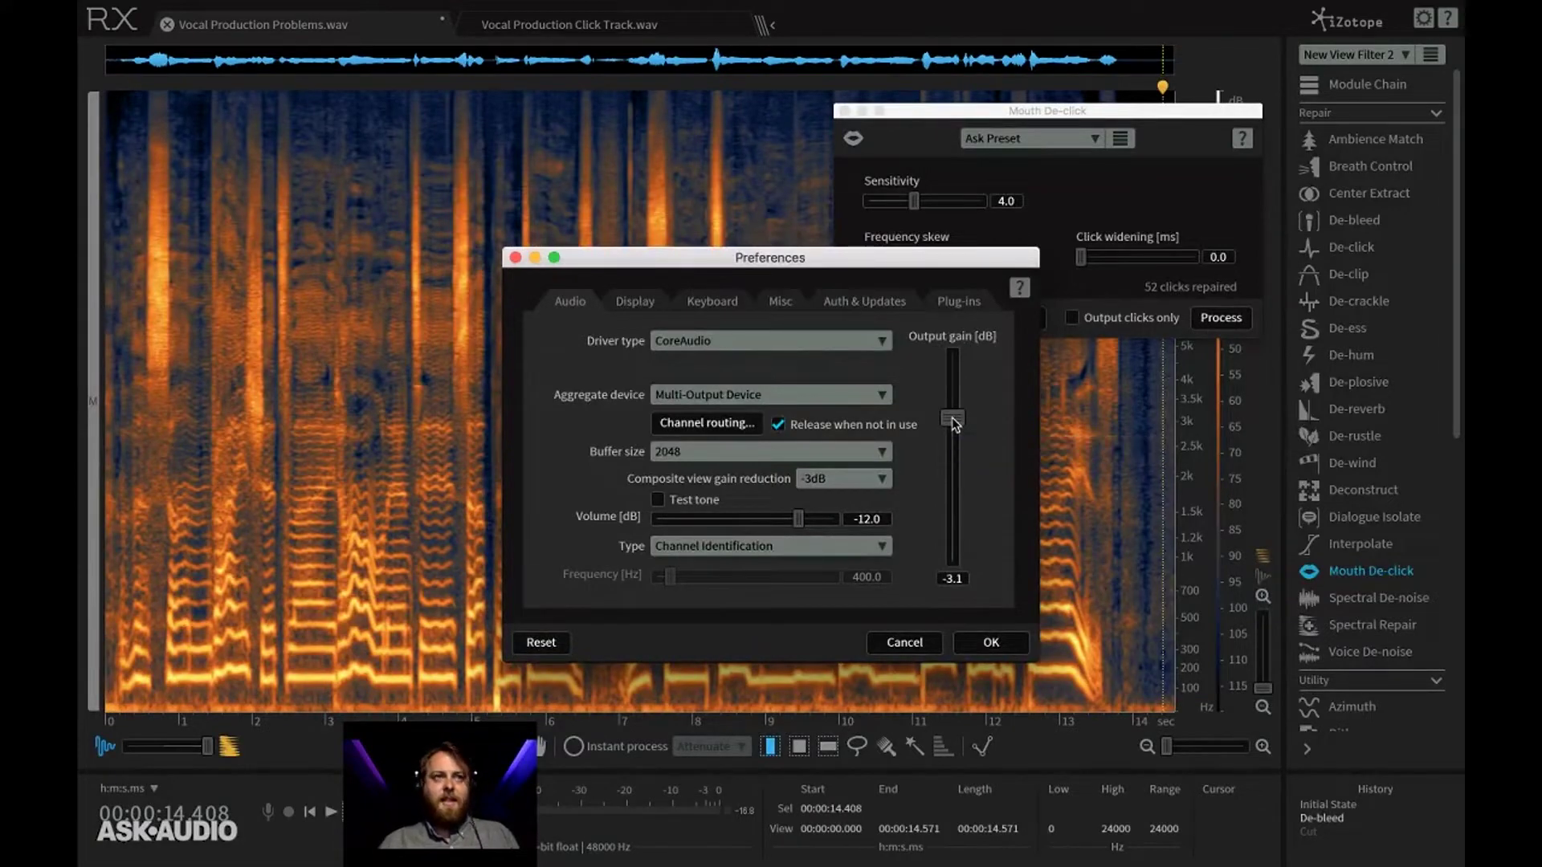
{"action": "left_click", "coordinate": [990, 643]}
{"action": "left_click", "coordinate": [616, 473]}
{"action": "key", "text": "Home"}
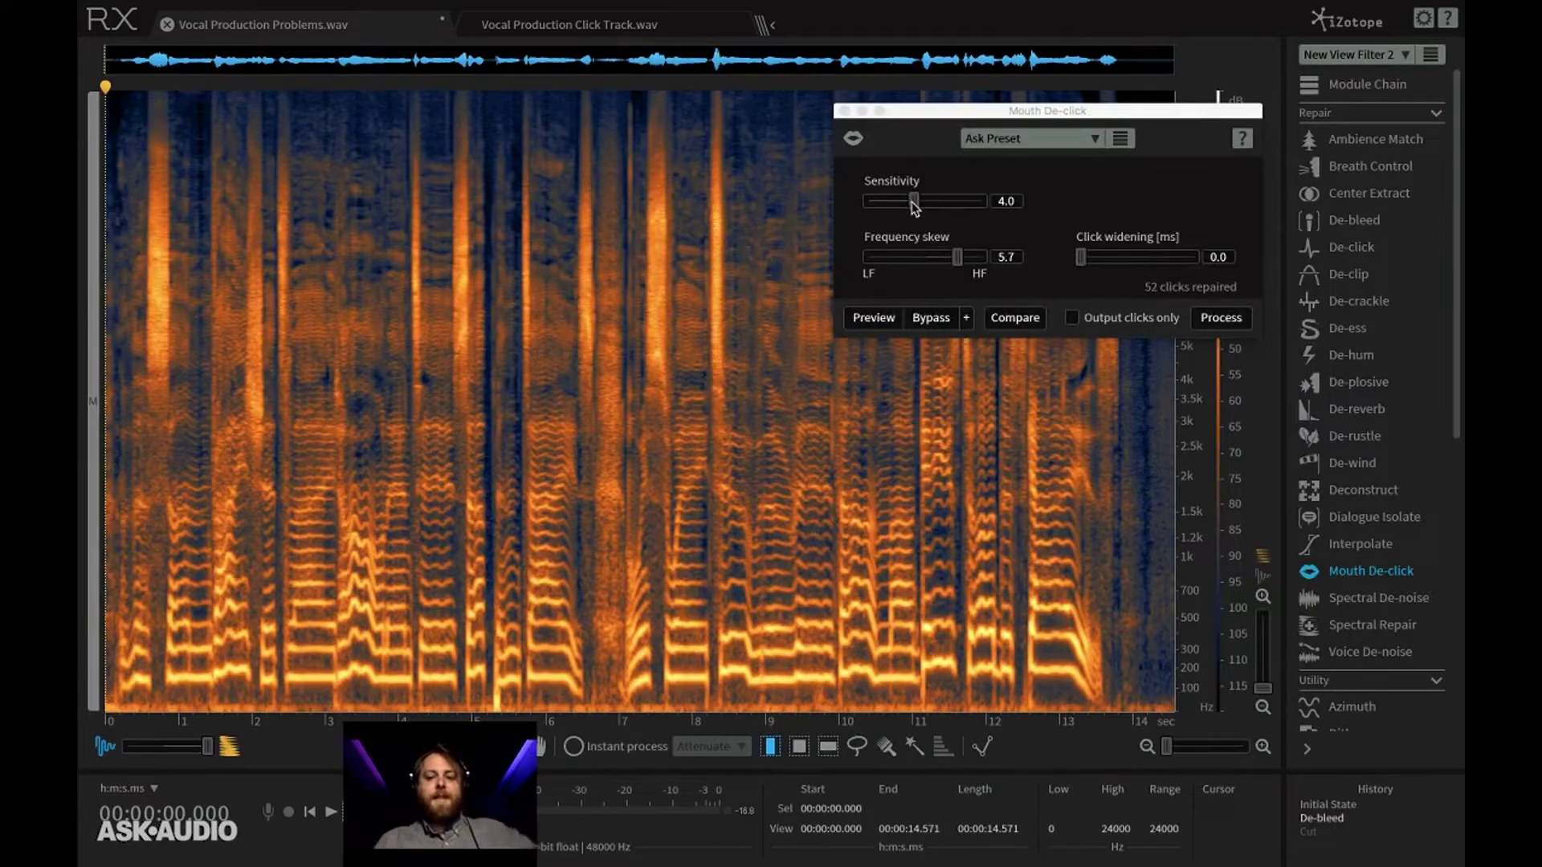
Set the Mouth De-click sensitivity to 10.0 and preview the detected clicks with Output clicks only enabled.
{"action": "left_click_drag", "start_coordinate": [913, 203], "coordinate": [918, 203]}
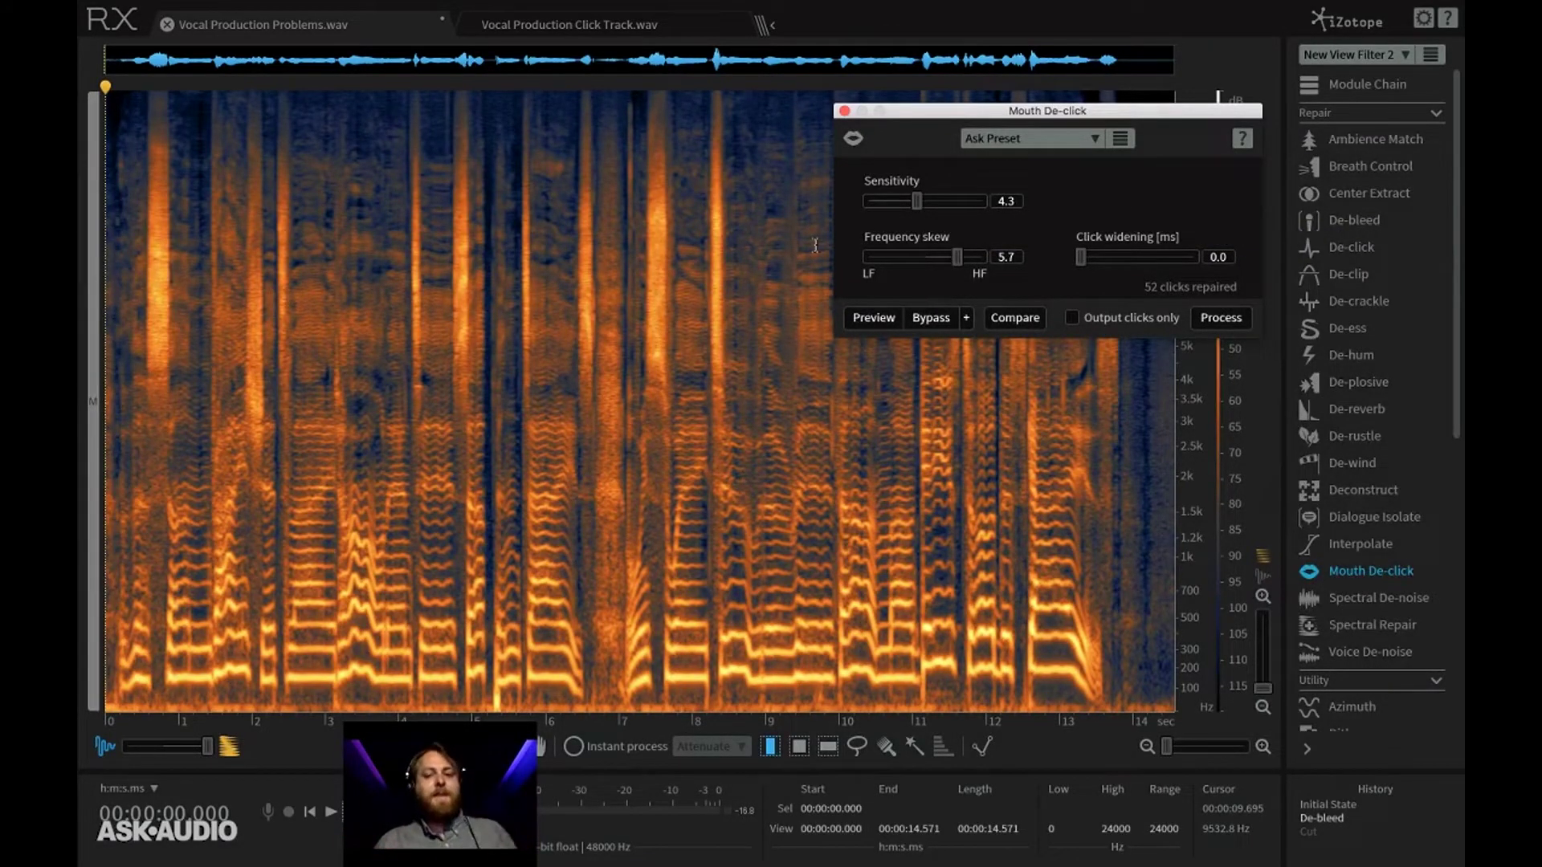
{"action": "left_click_drag", "start_coordinate": [917, 210], "coordinate": [1018, 212]}
{"action": "left_click", "coordinate": [1073, 319]}
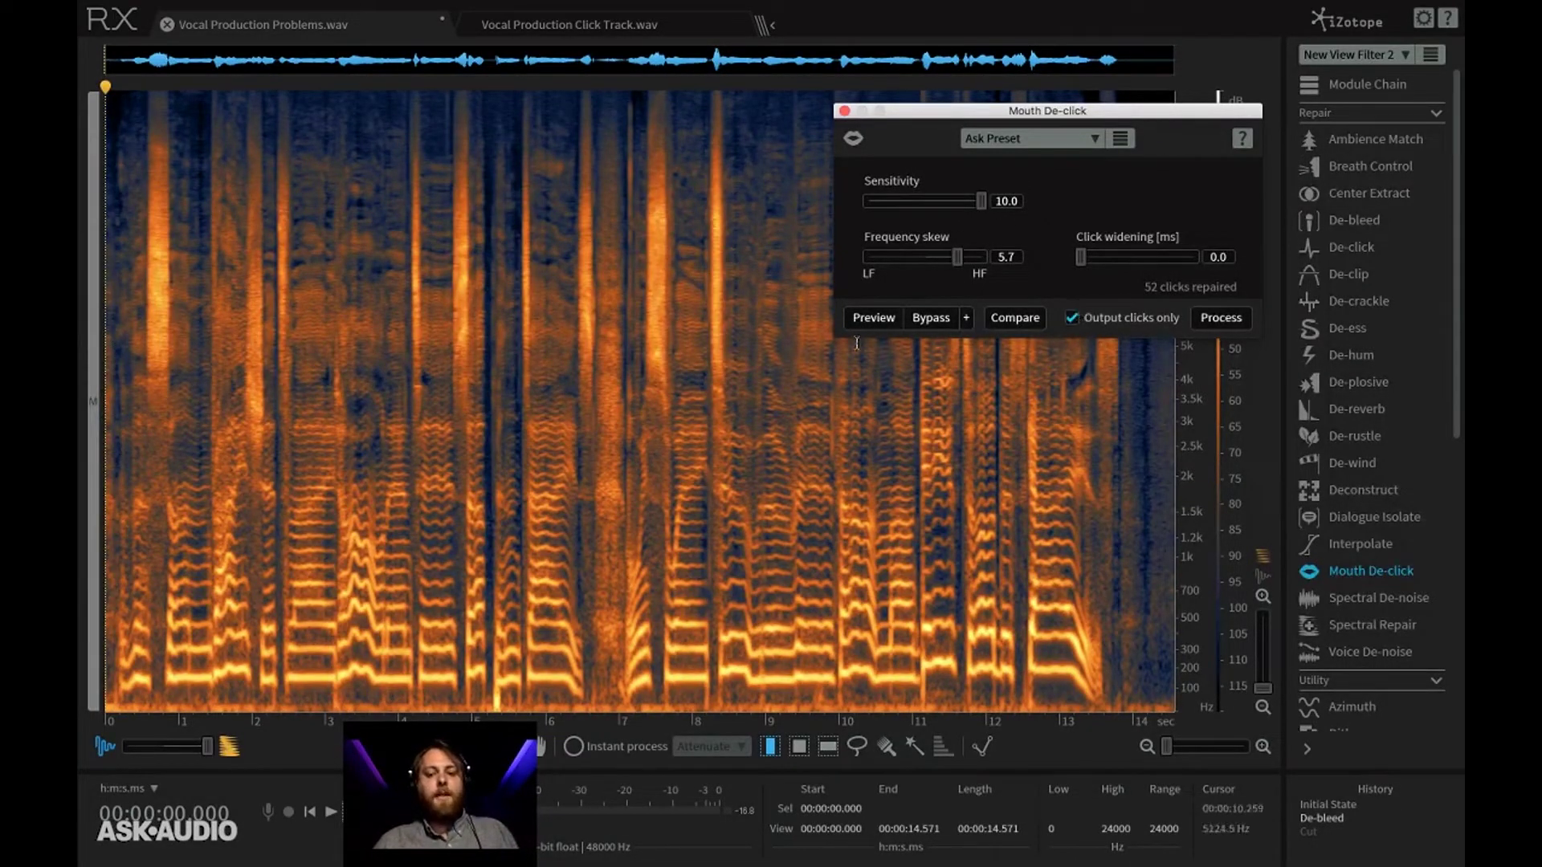
{"action": "left_click", "coordinate": [871, 318]}
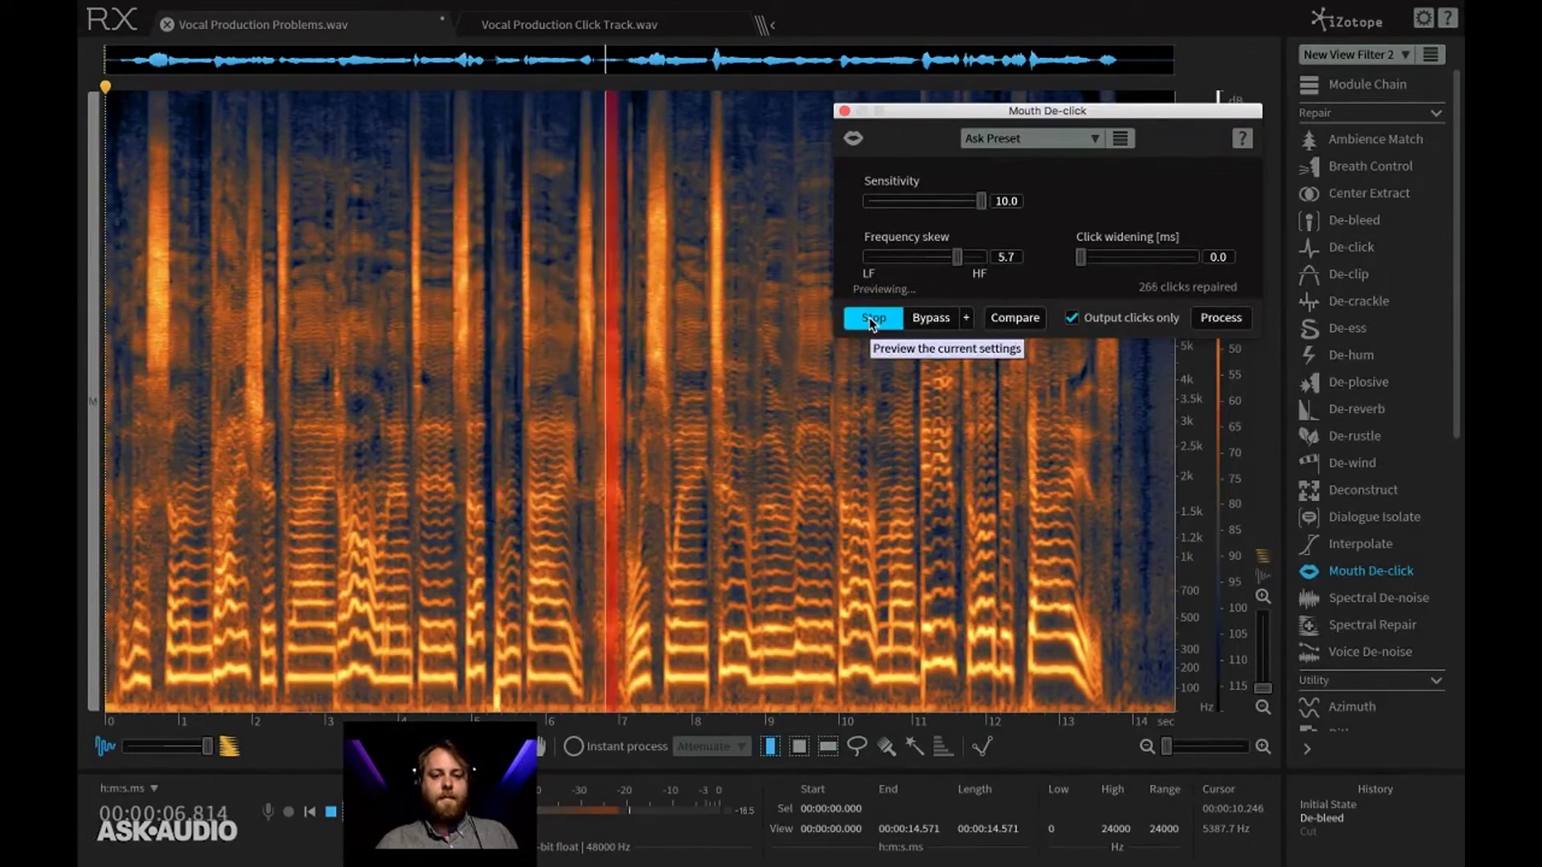
{"action": "left_click", "coordinate": [869, 316]}
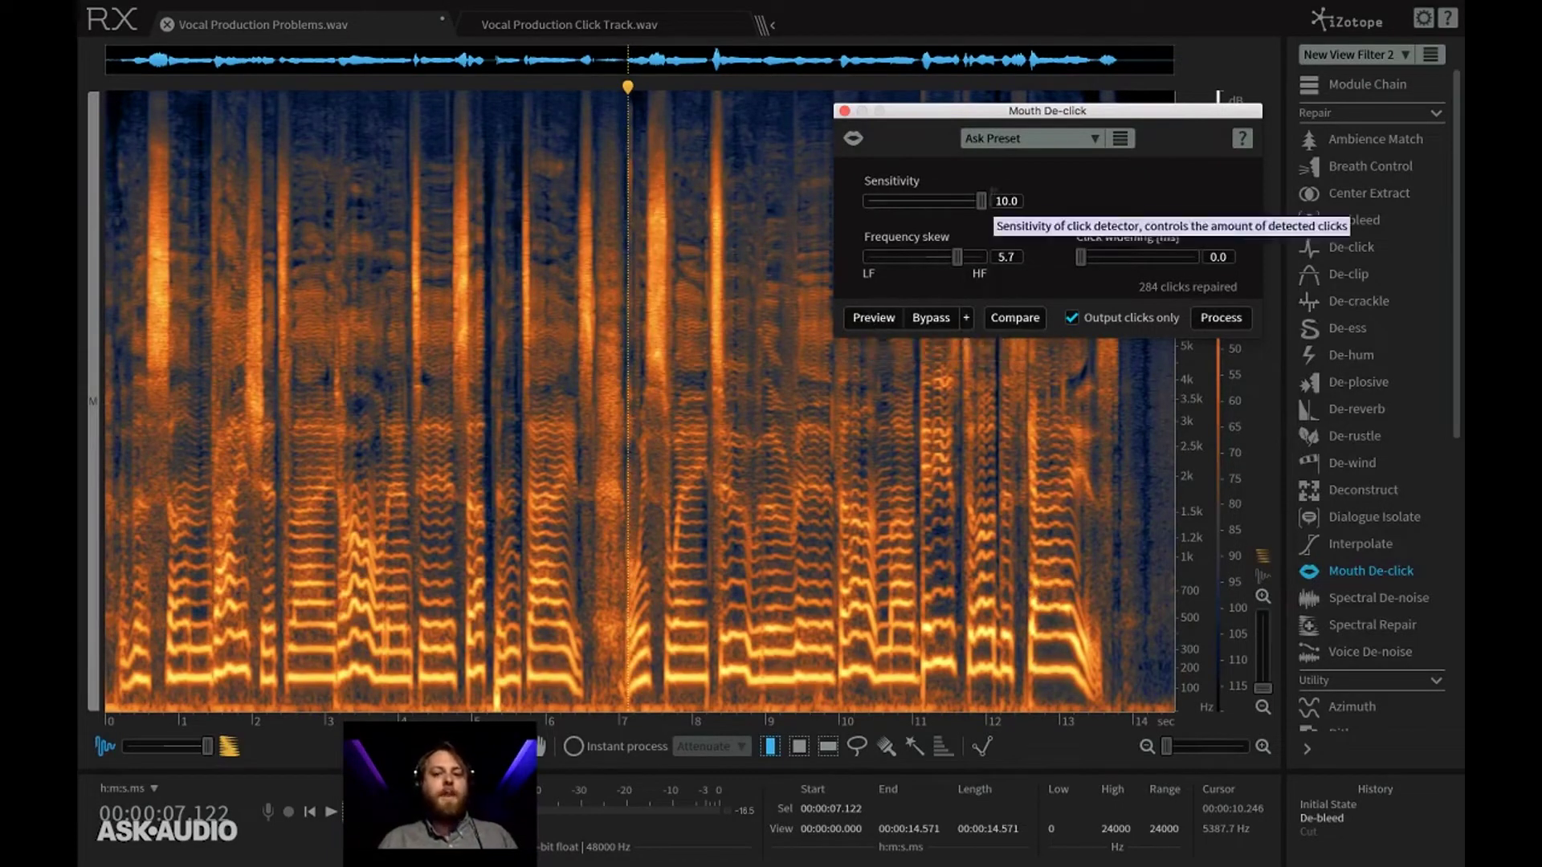
Lower the sensitivity to 5.6 and try the frequency skew at -10.0 before setting it to 5.2.
{"action": "left_click_drag", "start_coordinate": [980, 204], "coordinate": [933, 206]}
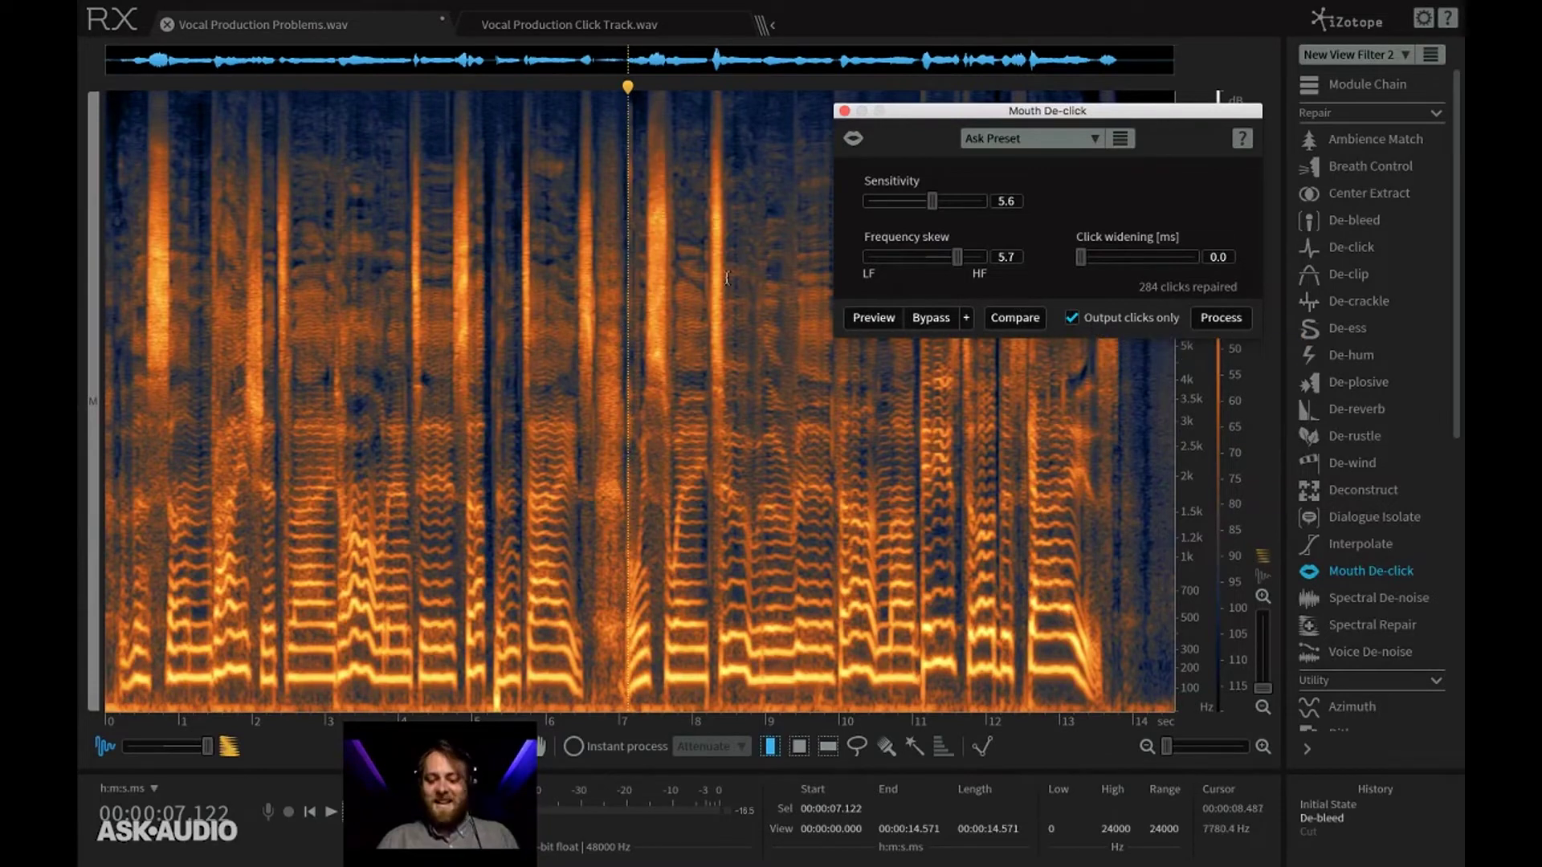
{"action": "left_click", "coordinate": [727, 283]}
{"action": "key", "text": "Home"}
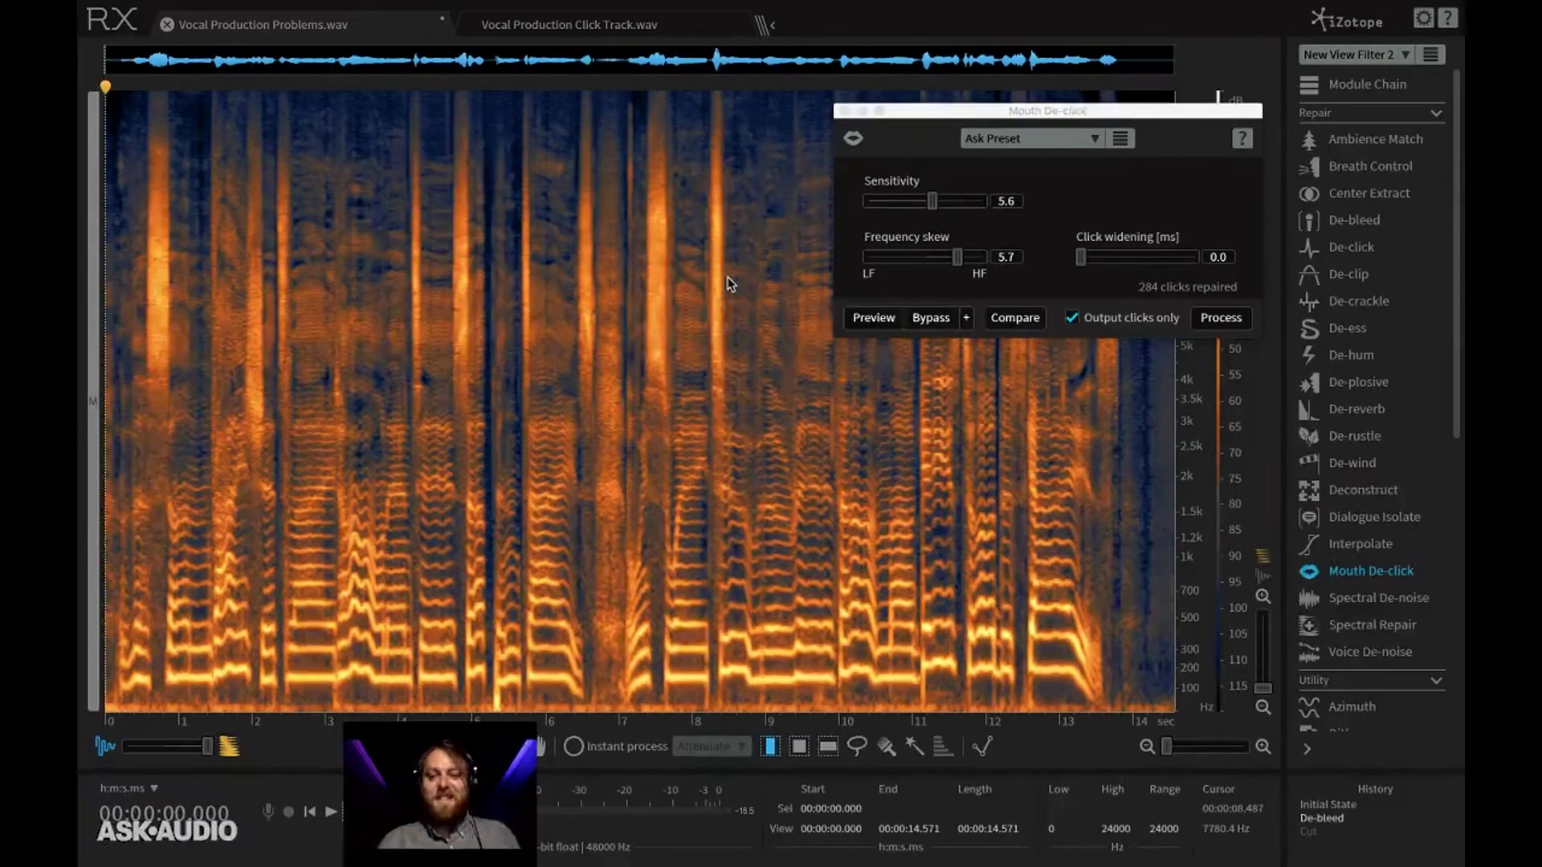
{"action": "left_click_drag", "start_coordinate": [956, 259], "coordinate": [856, 261]}
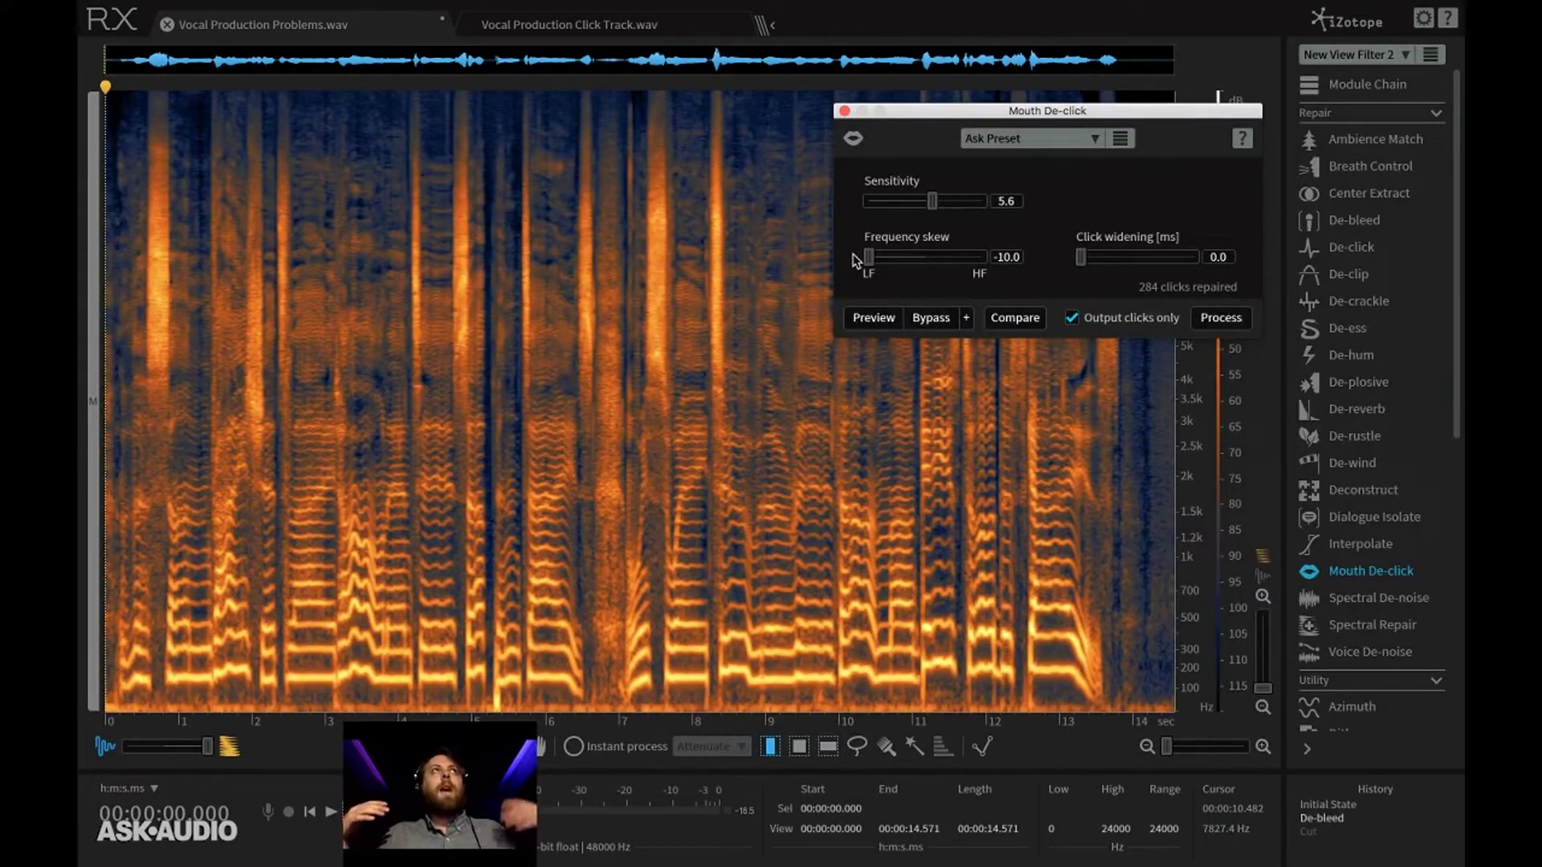
{"action": "left_click_drag", "start_coordinate": [856, 258], "coordinate": [956, 255]}
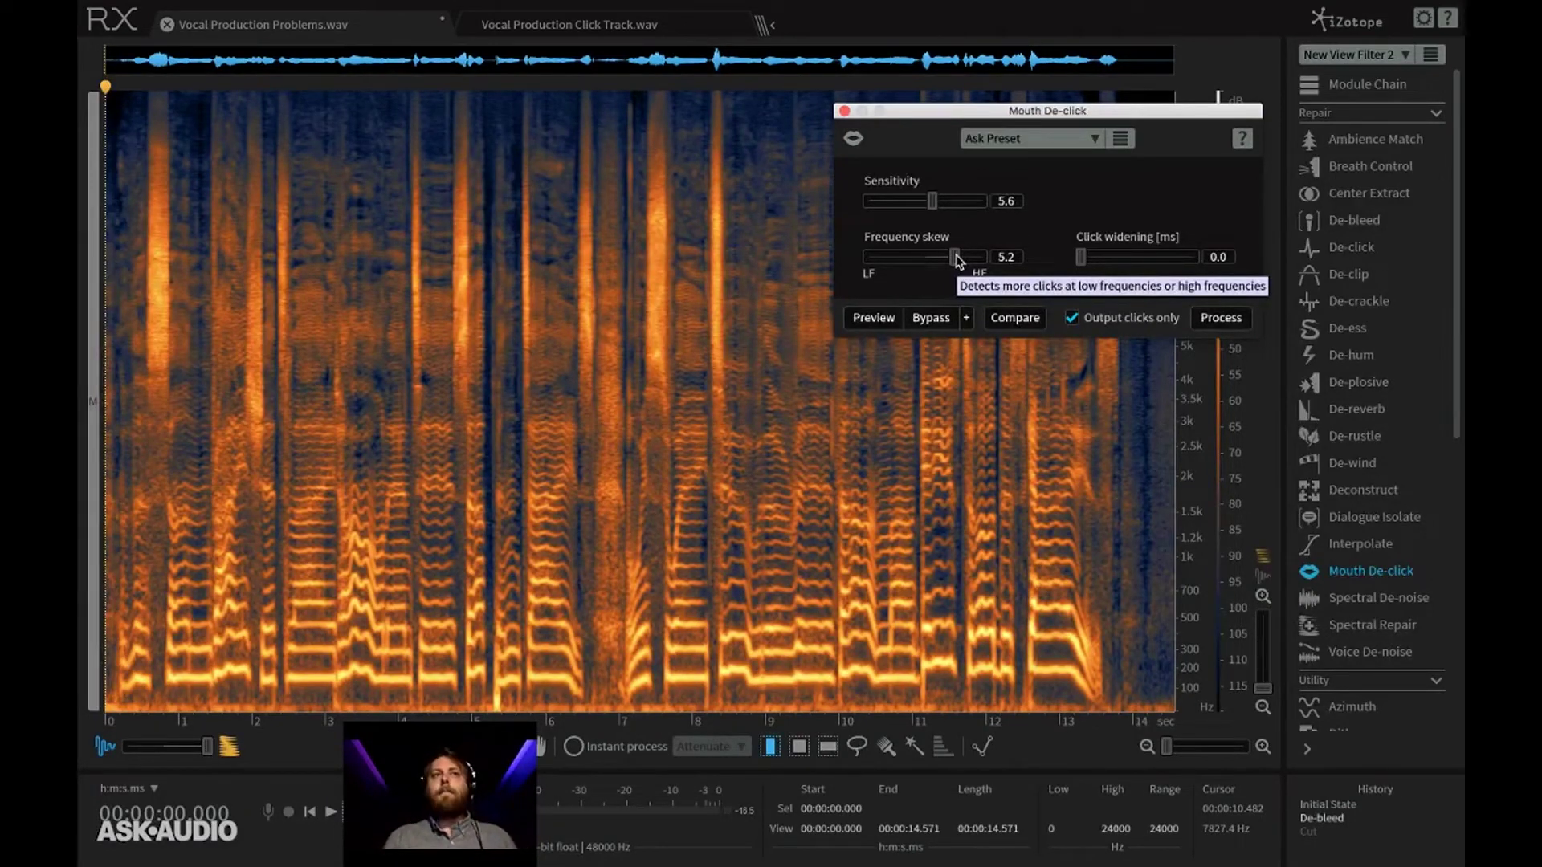
Close Mouth De-click, look through the presets of the general De-click module, and close that module without loading one.
{"action": "left_click", "coordinate": [844, 110]}
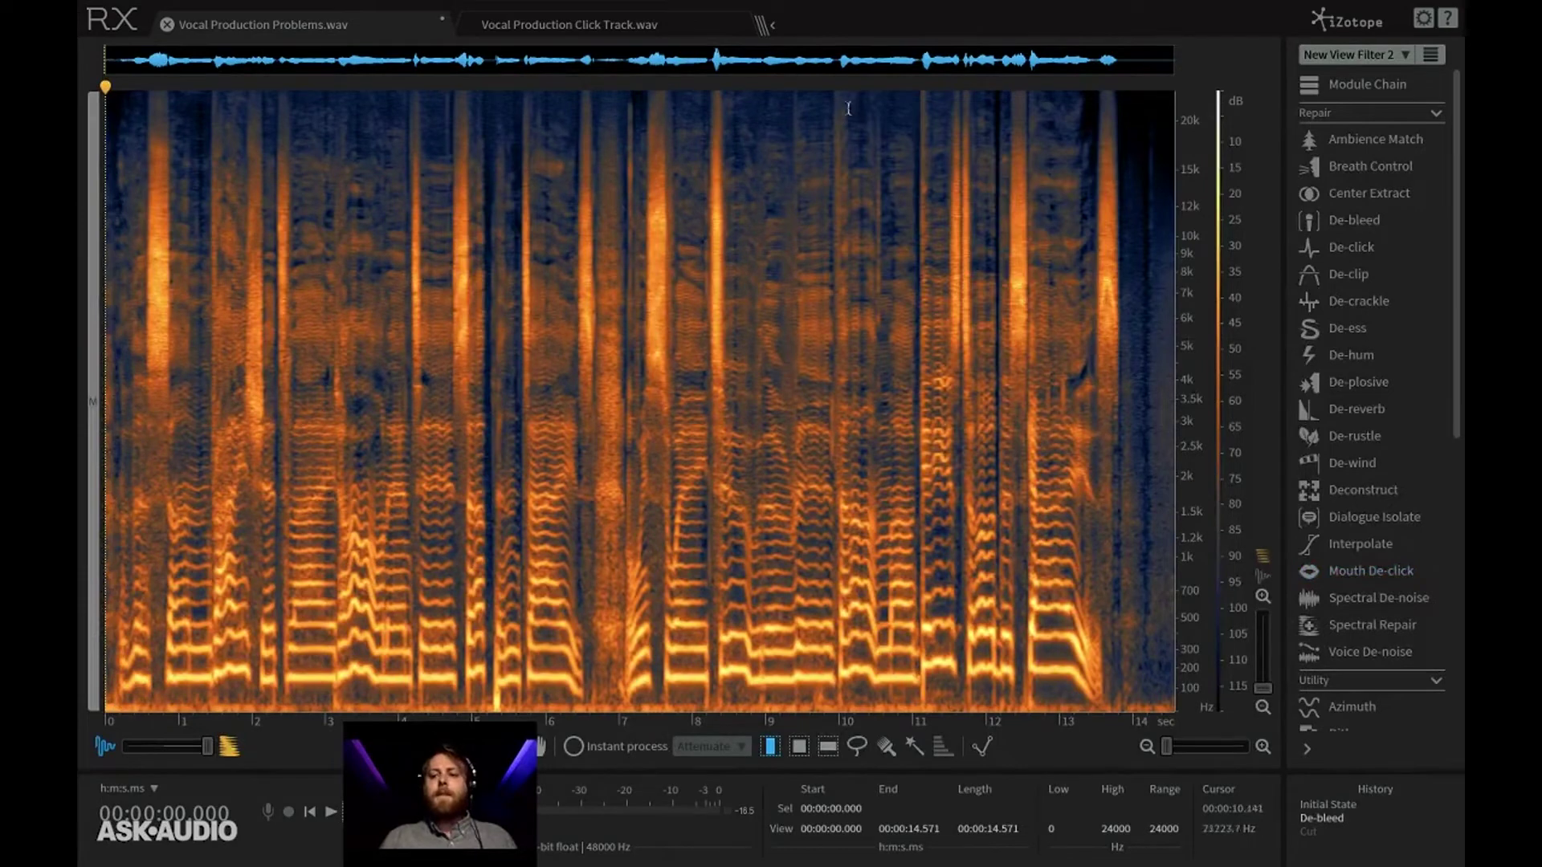
{"action": "left_click", "coordinate": [1351, 249]}
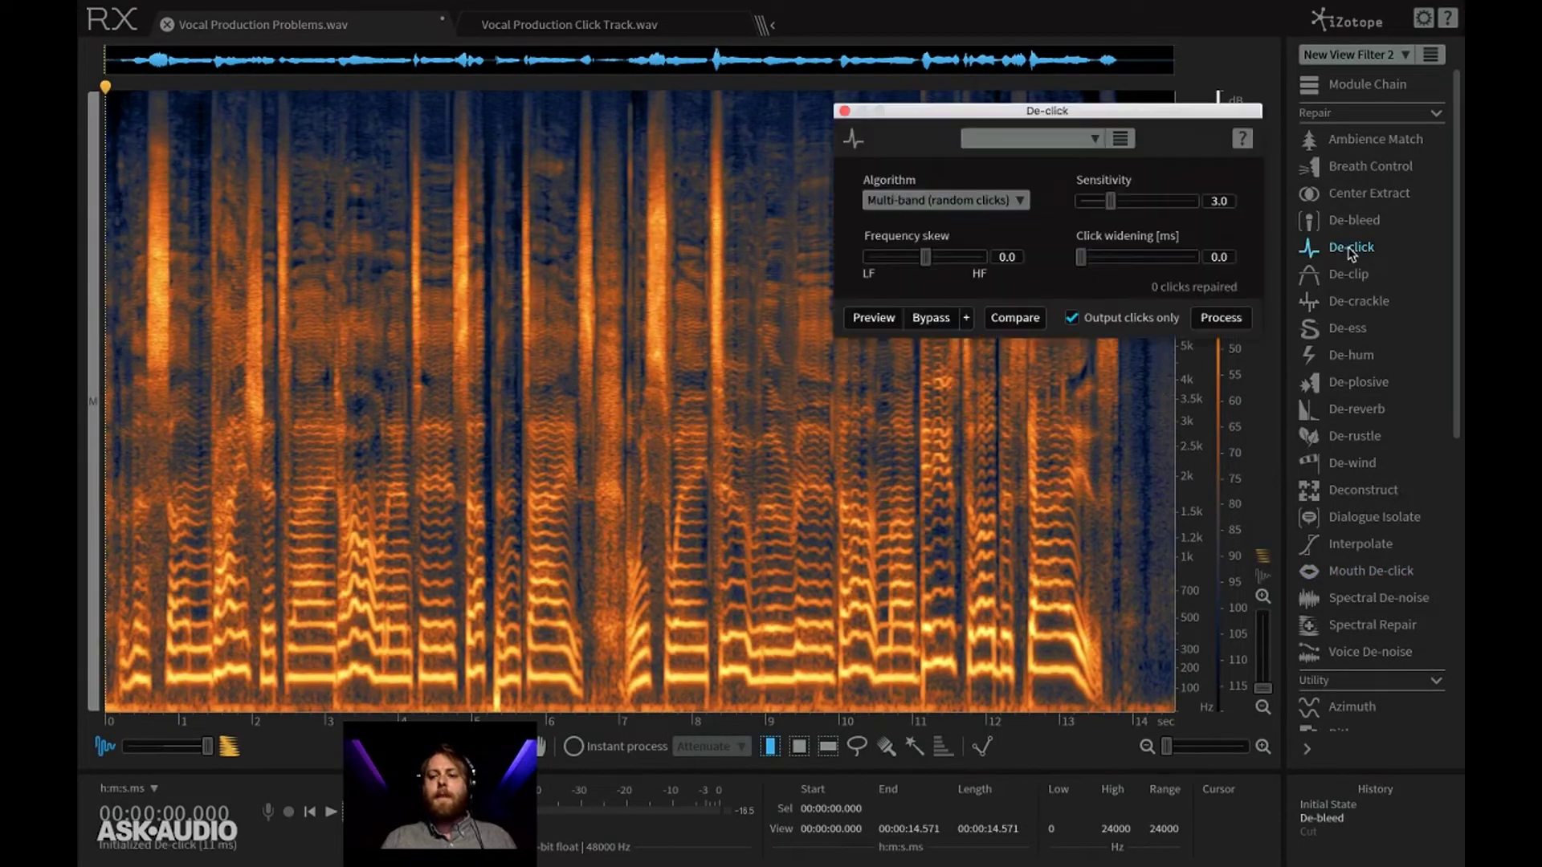
{"action": "left_click", "coordinate": [1072, 139]}
{"action": "scroll", "coordinate": [1061, 194], "scroll_direction": "down", "scroll_amount": 1}
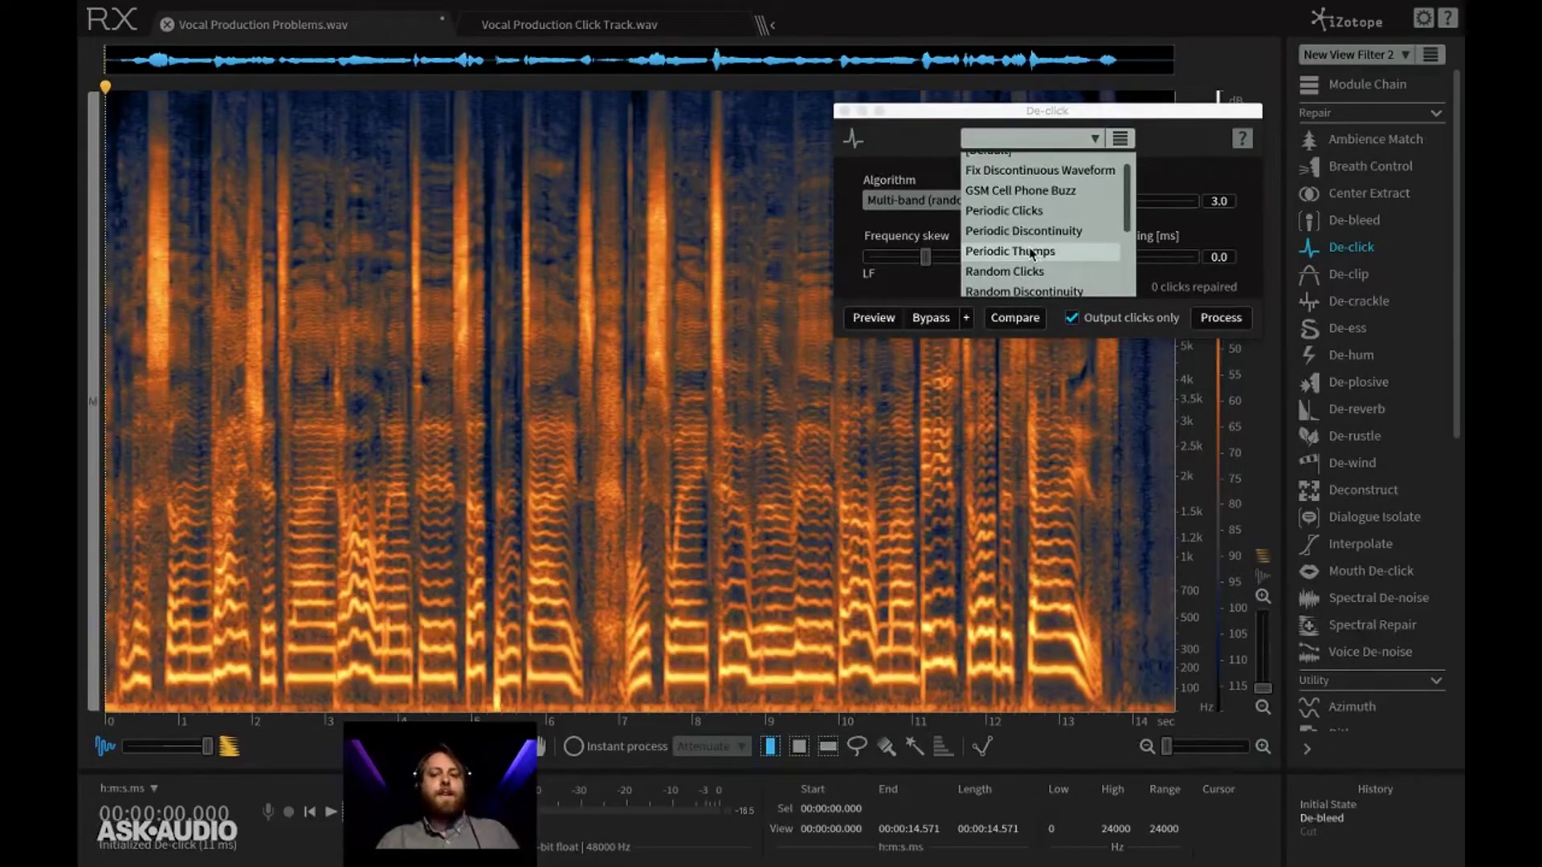
{"action": "left_click", "coordinate": [902, 142]}
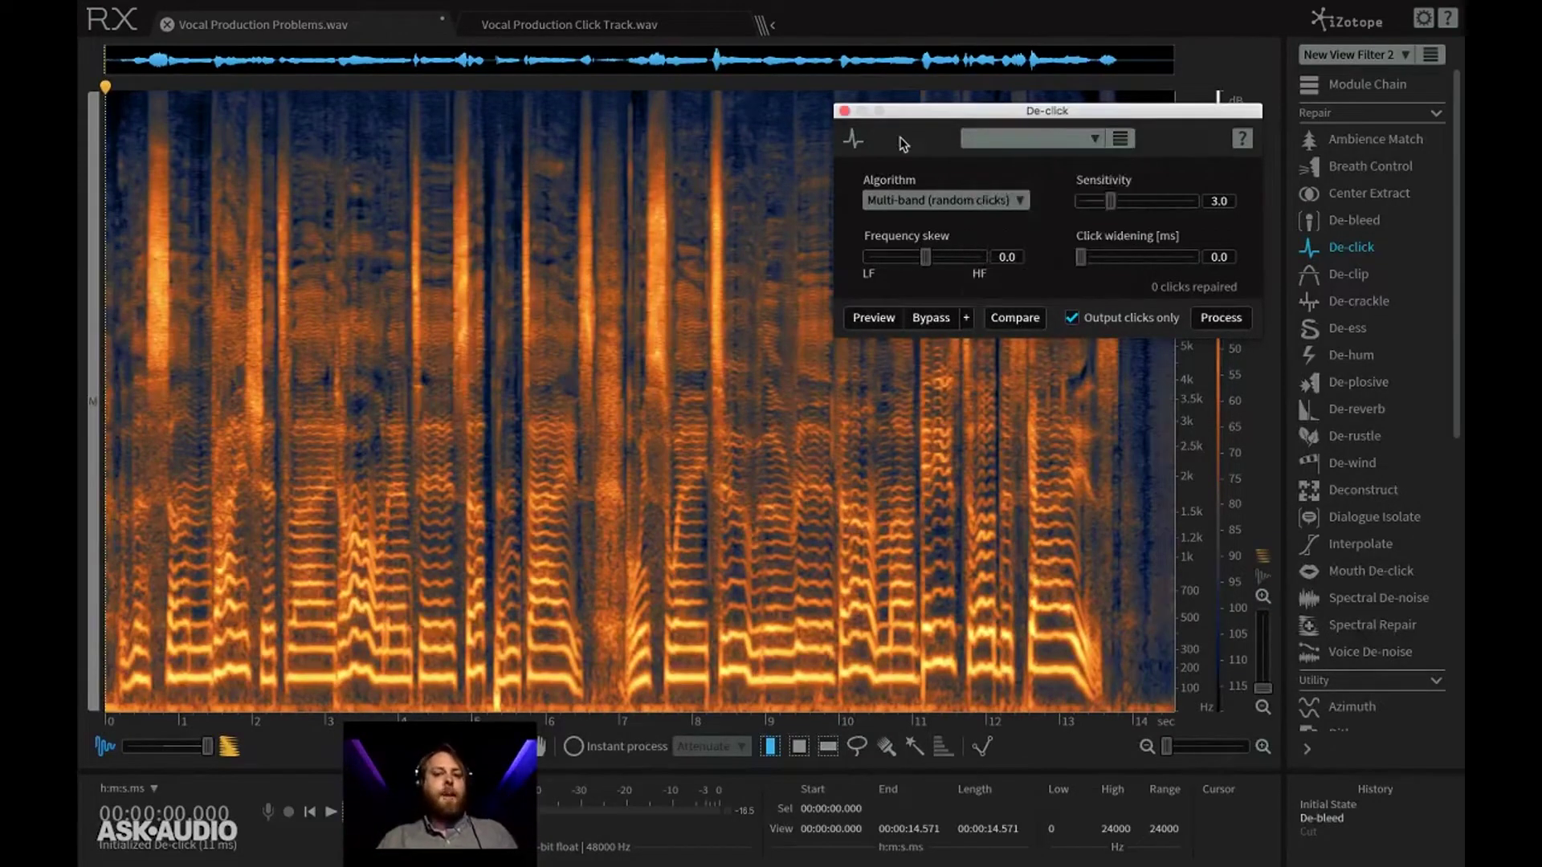
{"action": "left_click", "coordinate": [843, 111]}
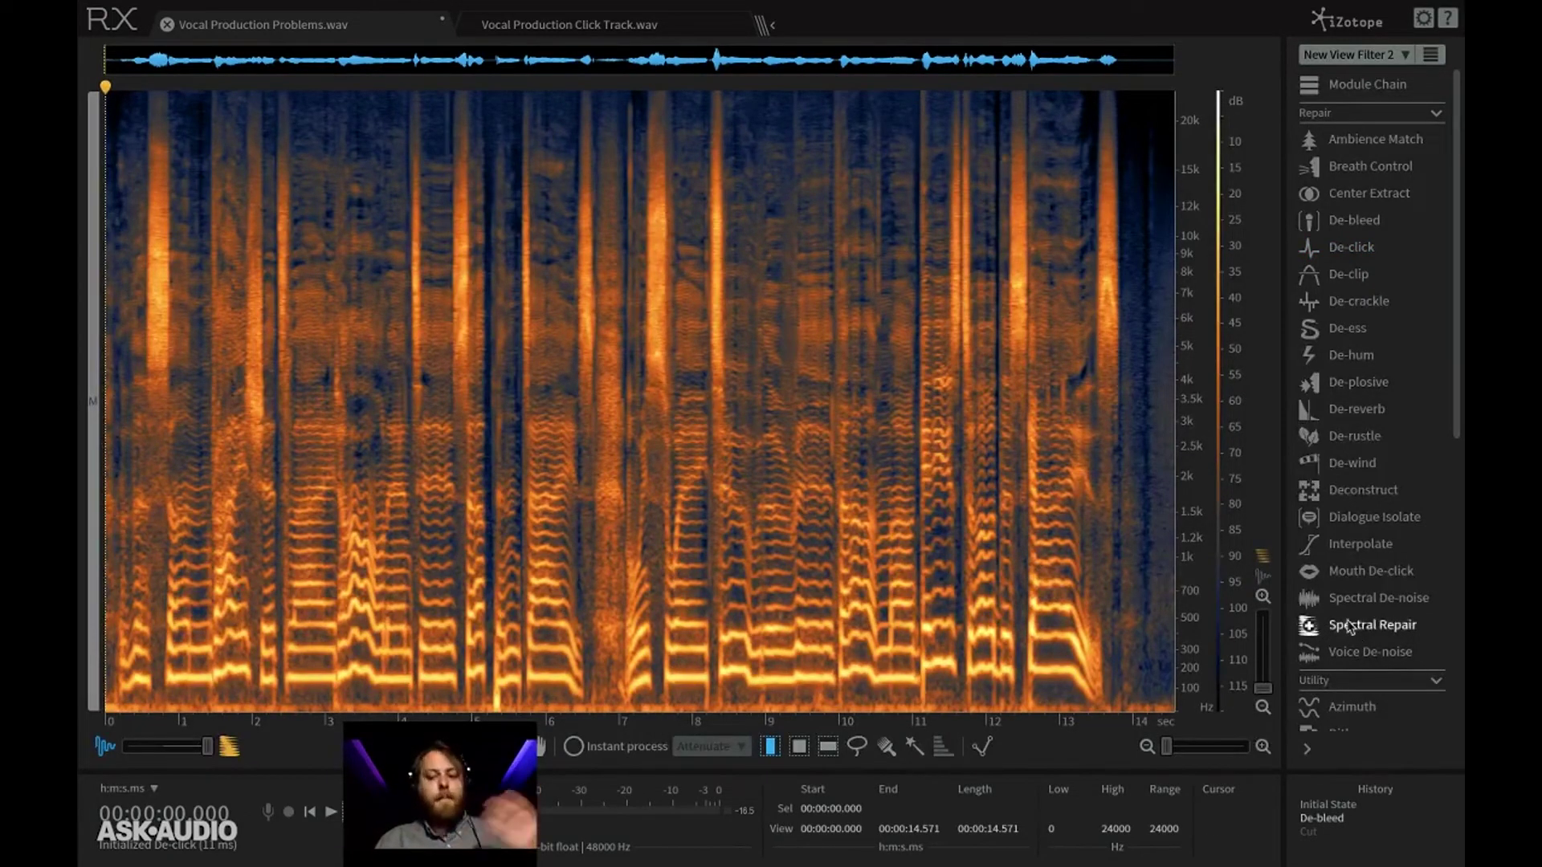
Reopen Mouth De-click, try a click widening of 2.2 ms, and bring it back to 0.0 ms.
{"action": "left_click", "coordinate": [1357, 573]}
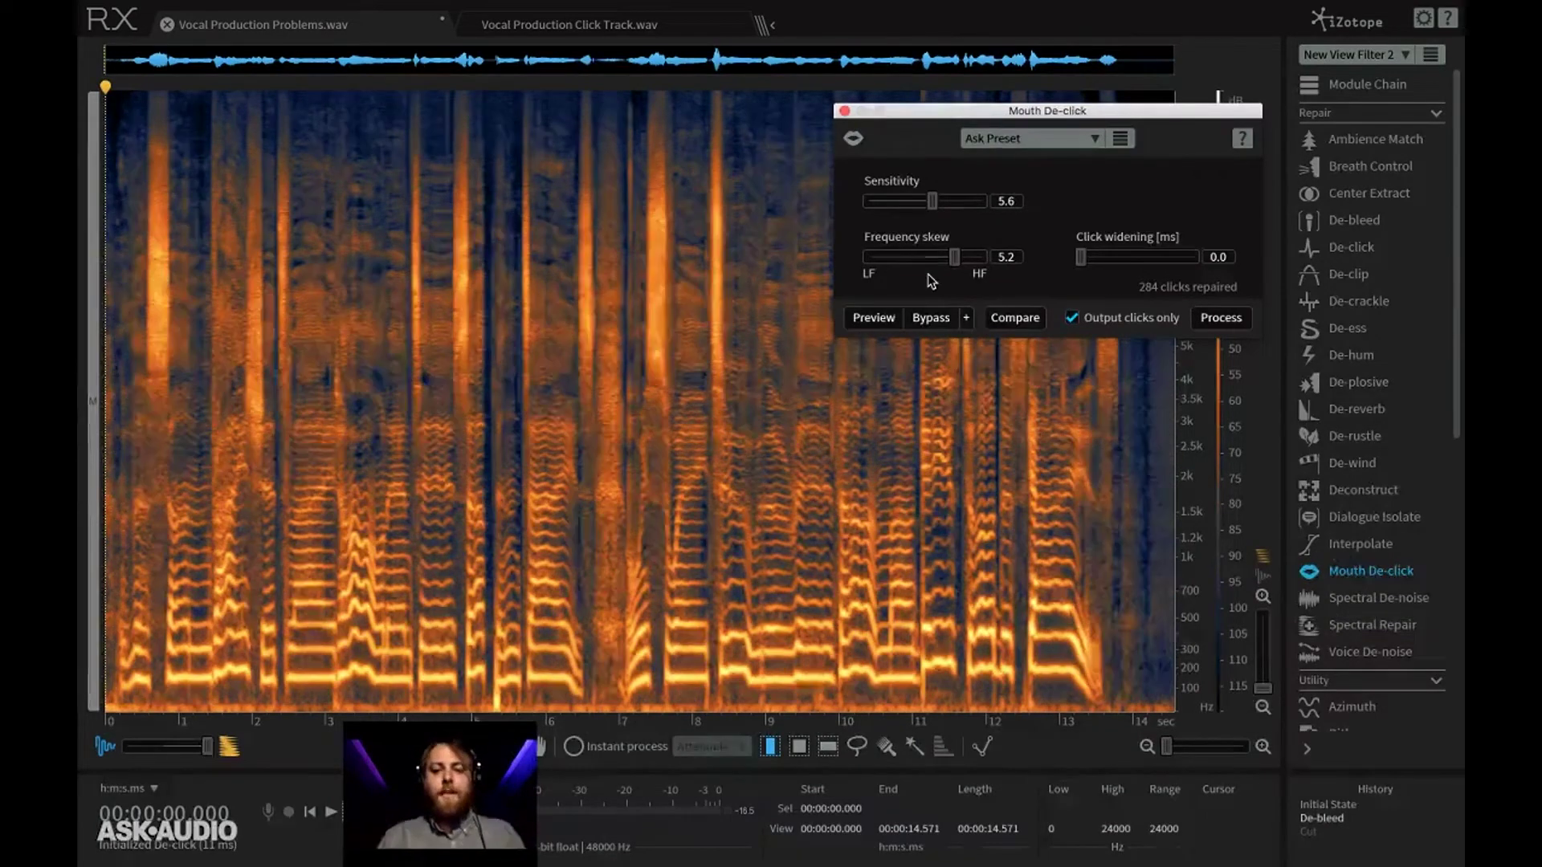
{"action": "left_click_drag", "start_coordinate": [1081, 257], "coordinate": [1132, 258]}
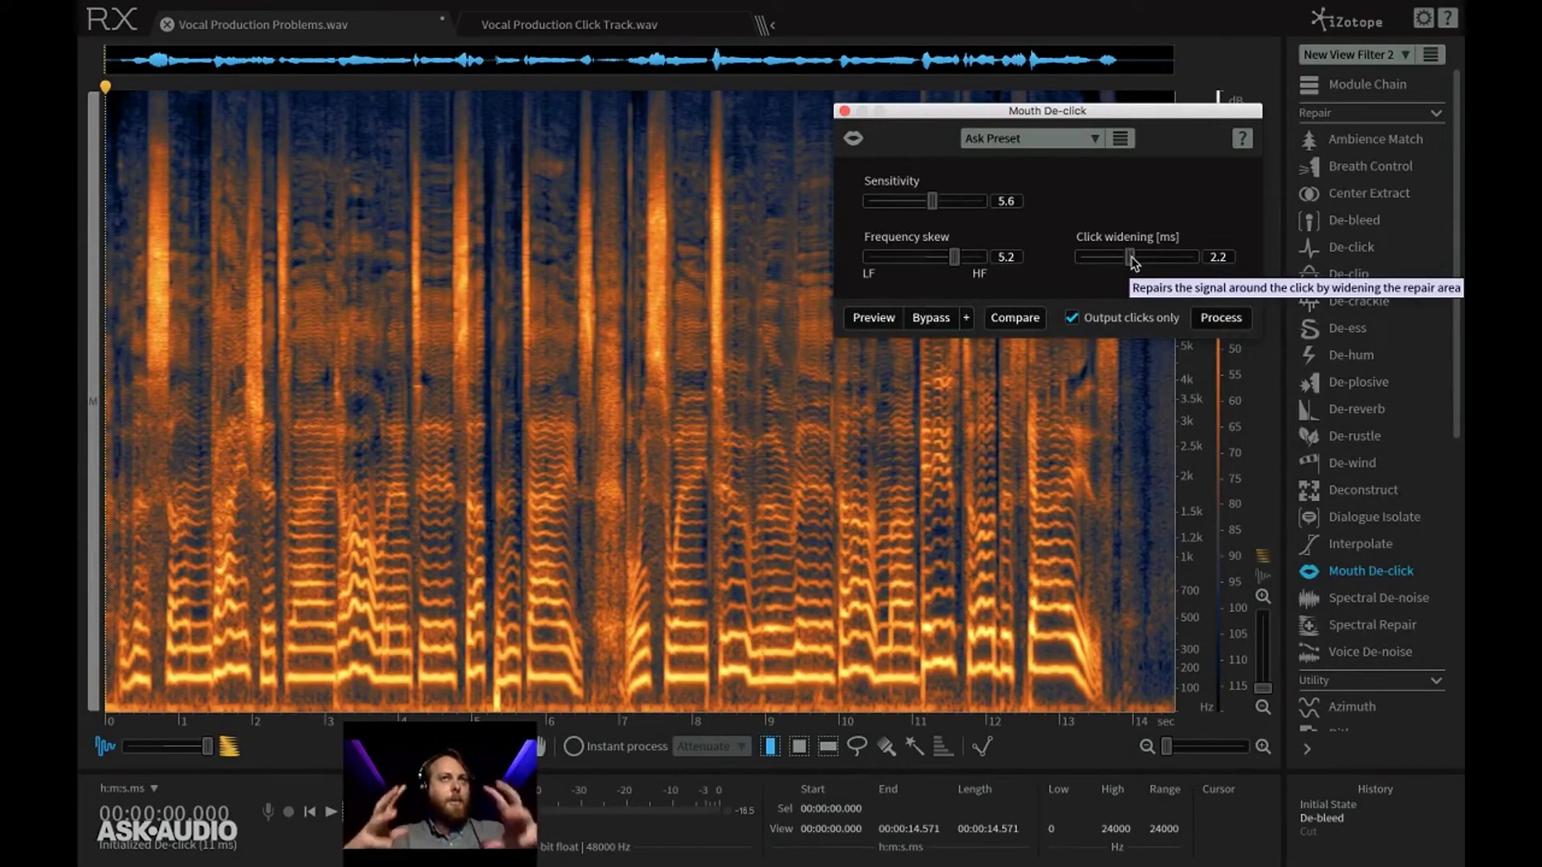
{"action": "left_click_drag", "start_coordinate": [1133, 261], "coordinate": [1067, 273]}
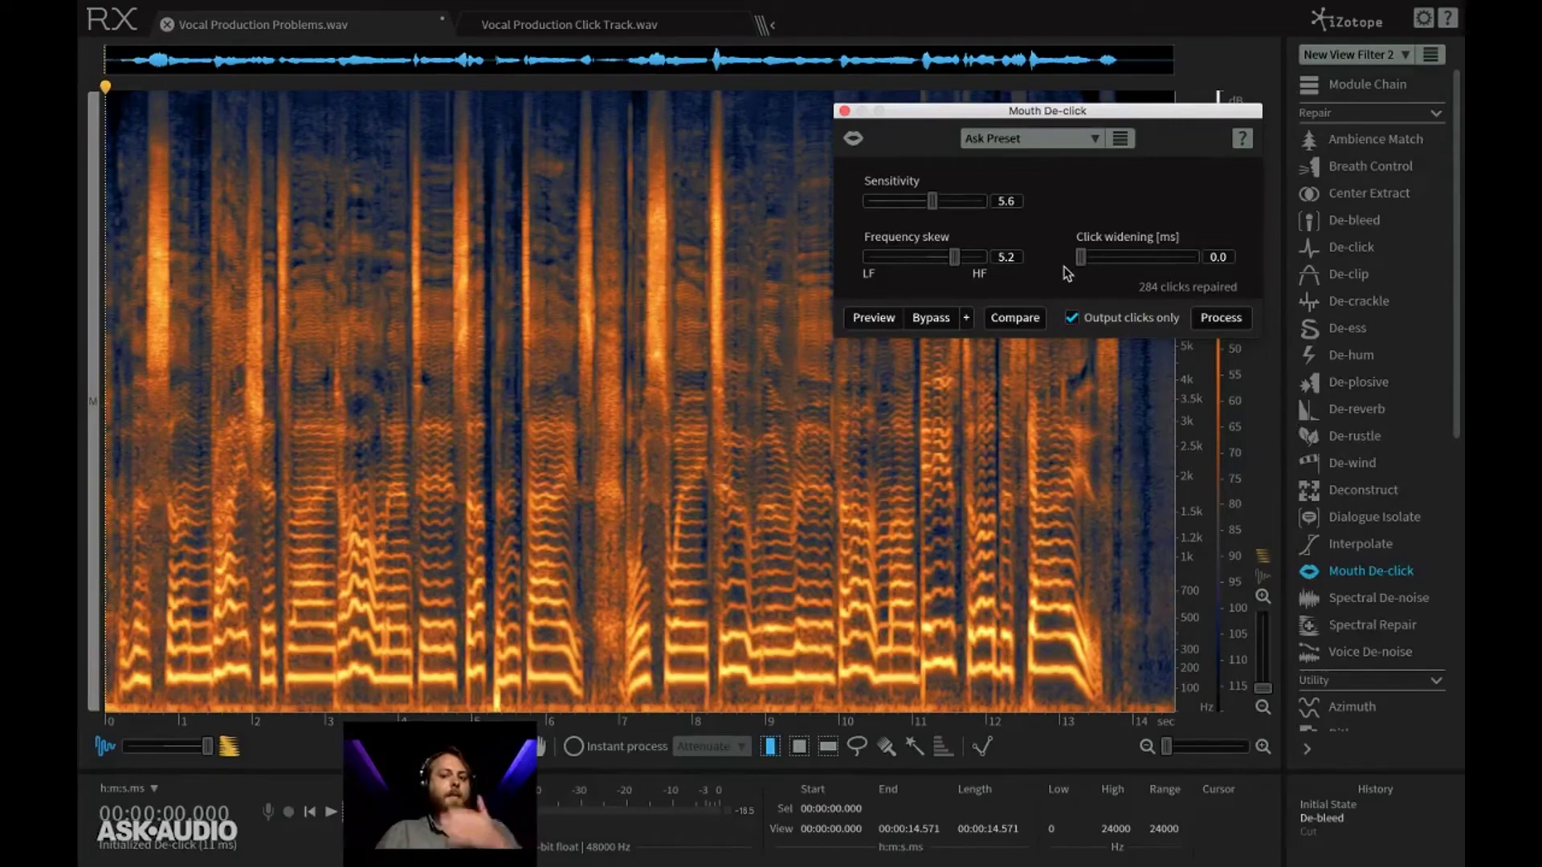
Reset Mouth De-click to its default preset and load Ask Preset again.
{"action": "left_click", "coordinate": [1079, 139]}
{"action": "left_click", "coordinate": [1063, 159]}
{"action": "left_click", "coordinate": [1060, 139]}
{"action": "left_click", "coordinate": [1036, 201]}
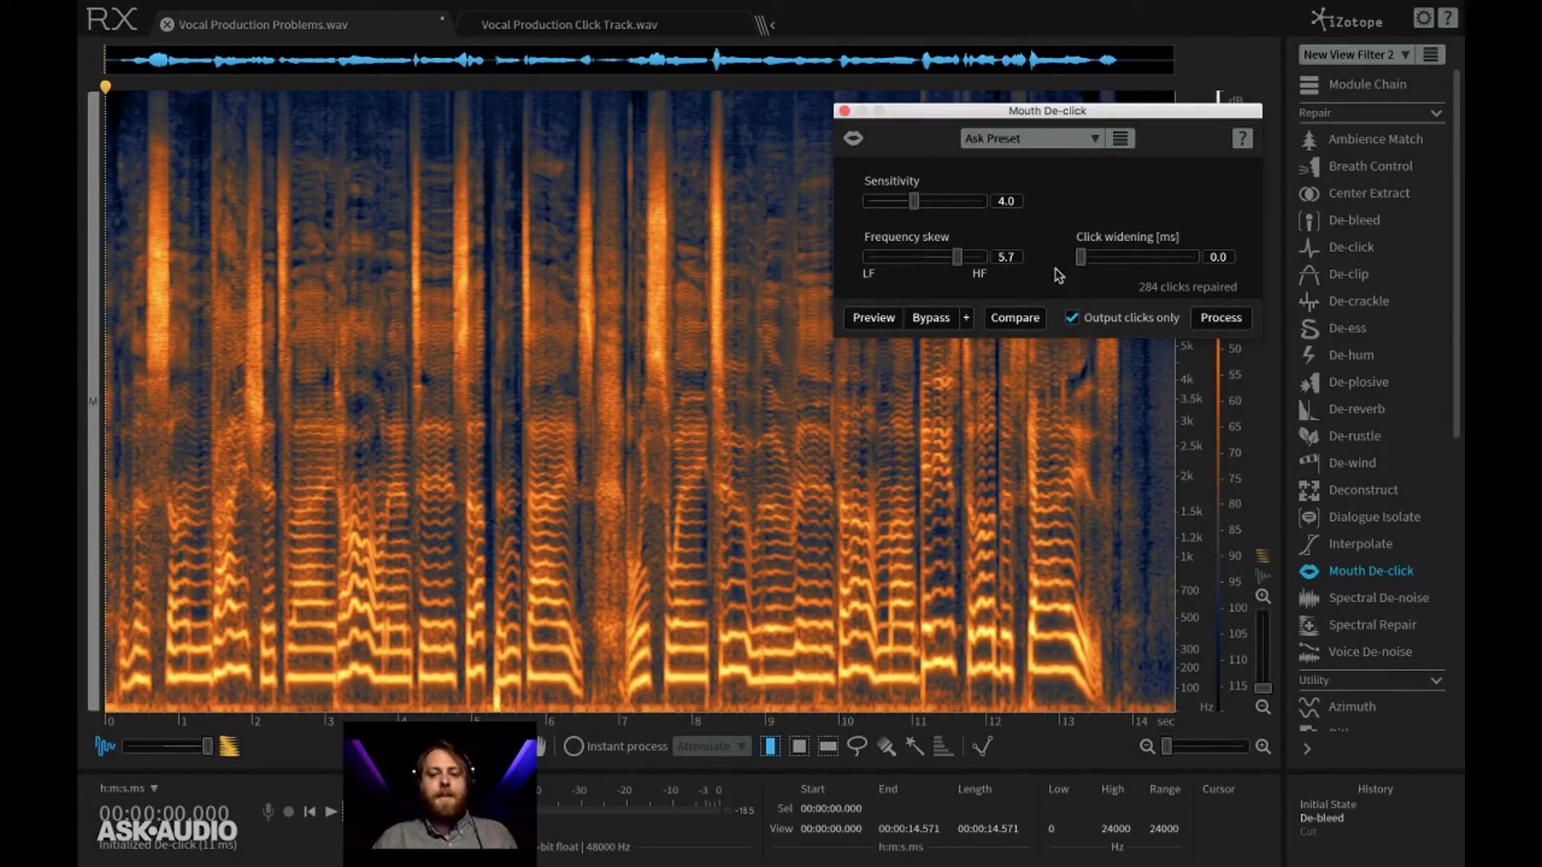
Turn off click-only output and process the whole vocal with the Ask Preset settings in Mouth De-click.
{"action": "left_click", "coordinate": [1073, 317]}
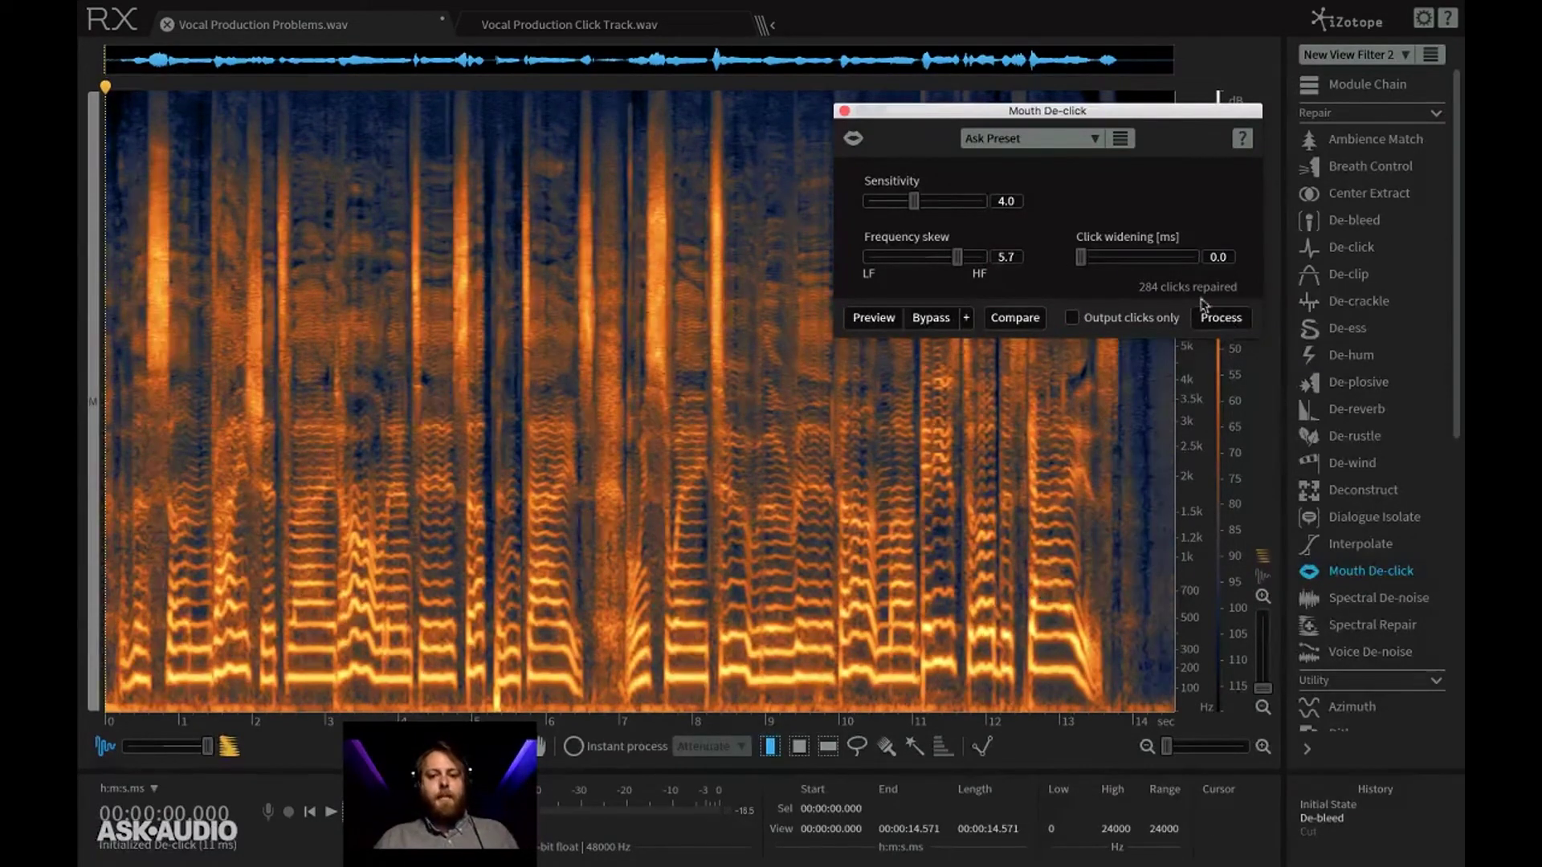
{"action": "left_click_drag", "start_coordinate": [1021, 113], "coordinate": [1076, 392]}
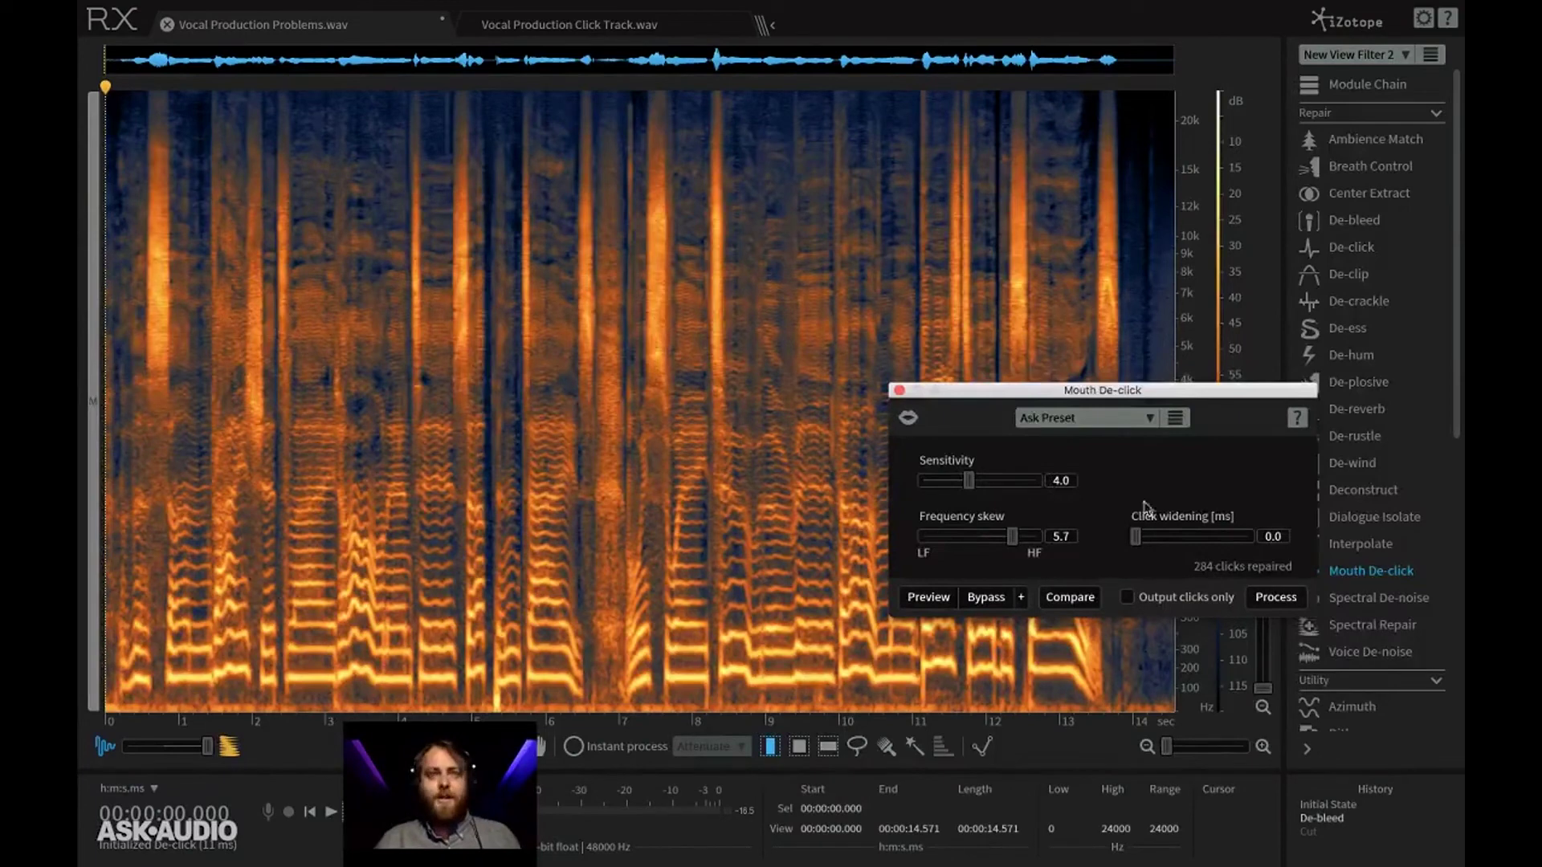
{"action": "left_click", "coordinate": [1264, 595]}
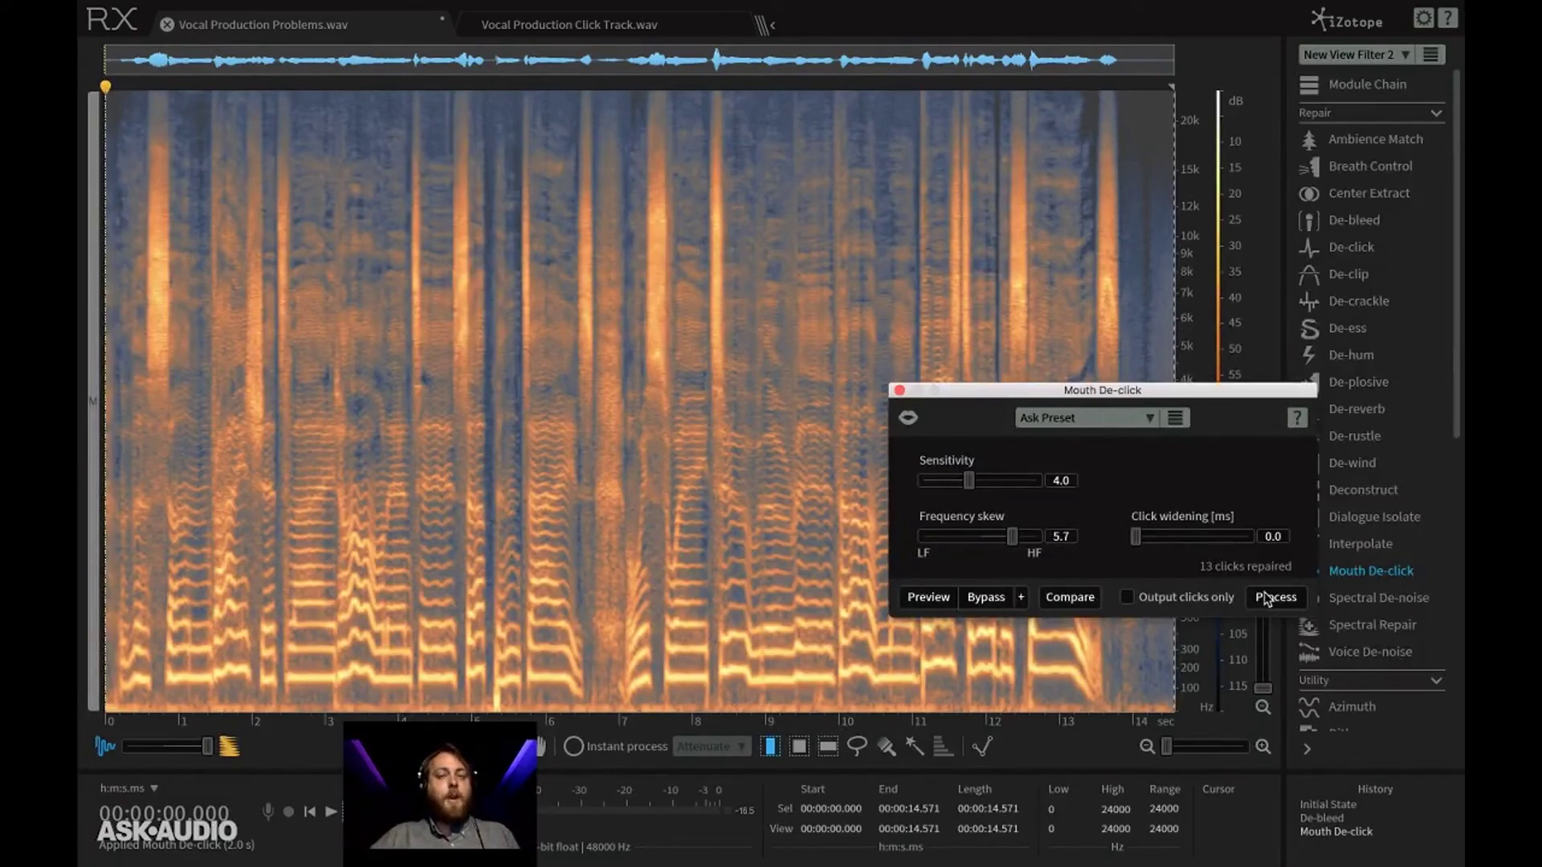
Clear the selection and compare the spectrogram with and without Mouth De-click by undoing and redoing it, ending with the repair applied.
{"action": "left_click", "coordinate": [1096, 306]}
{"action": "left_click_drag", "start_coordinate": [1152, 345], "coordinate": [154, 104]}
{"action": "left_click", "coordinate": [436, 379]}
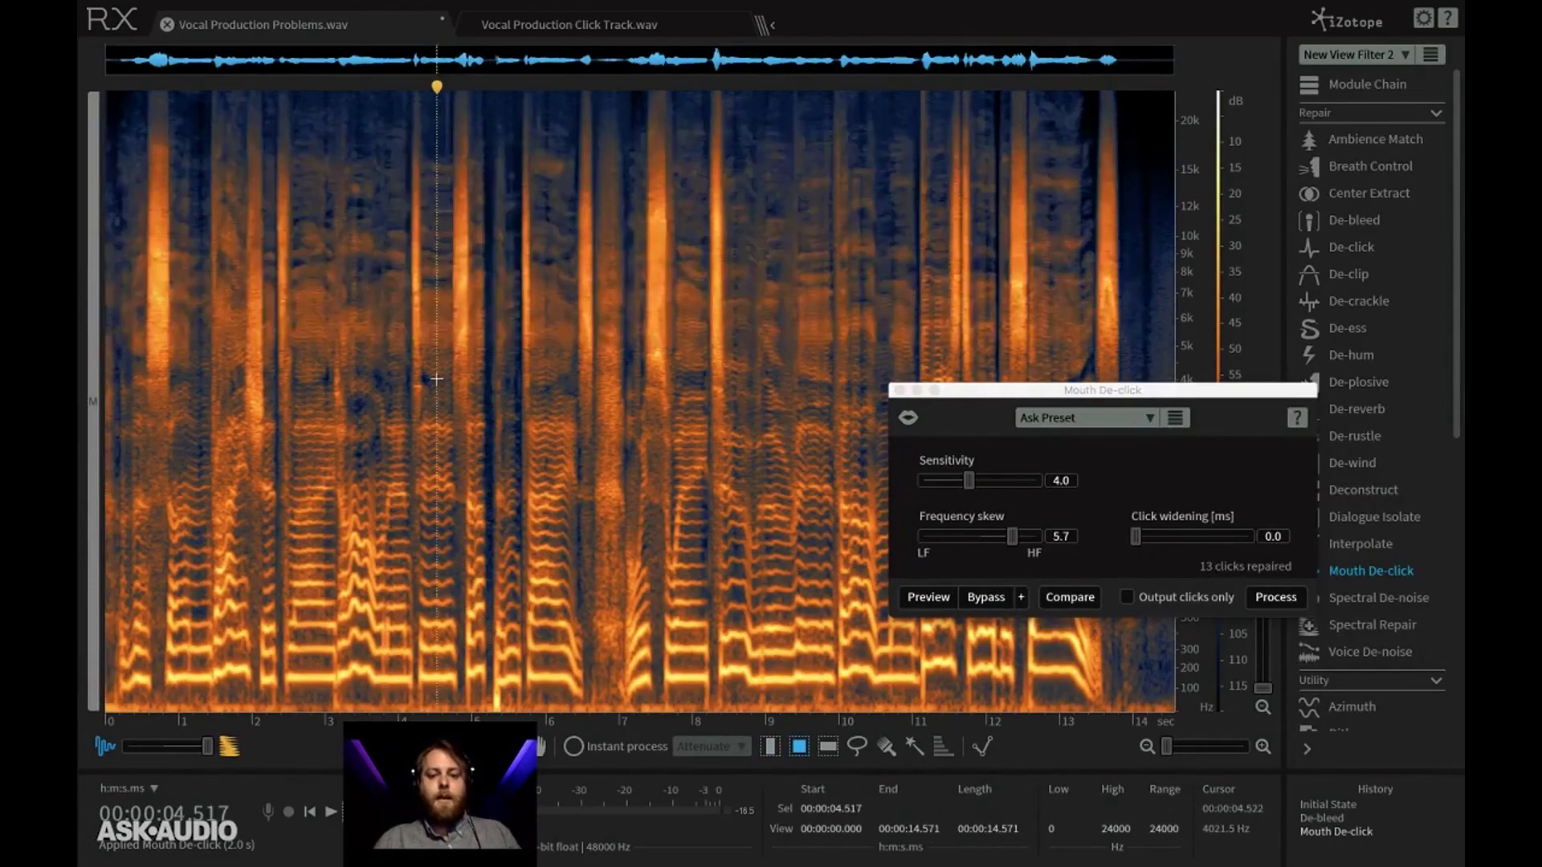
{"action": "key", "text": "super+z"}
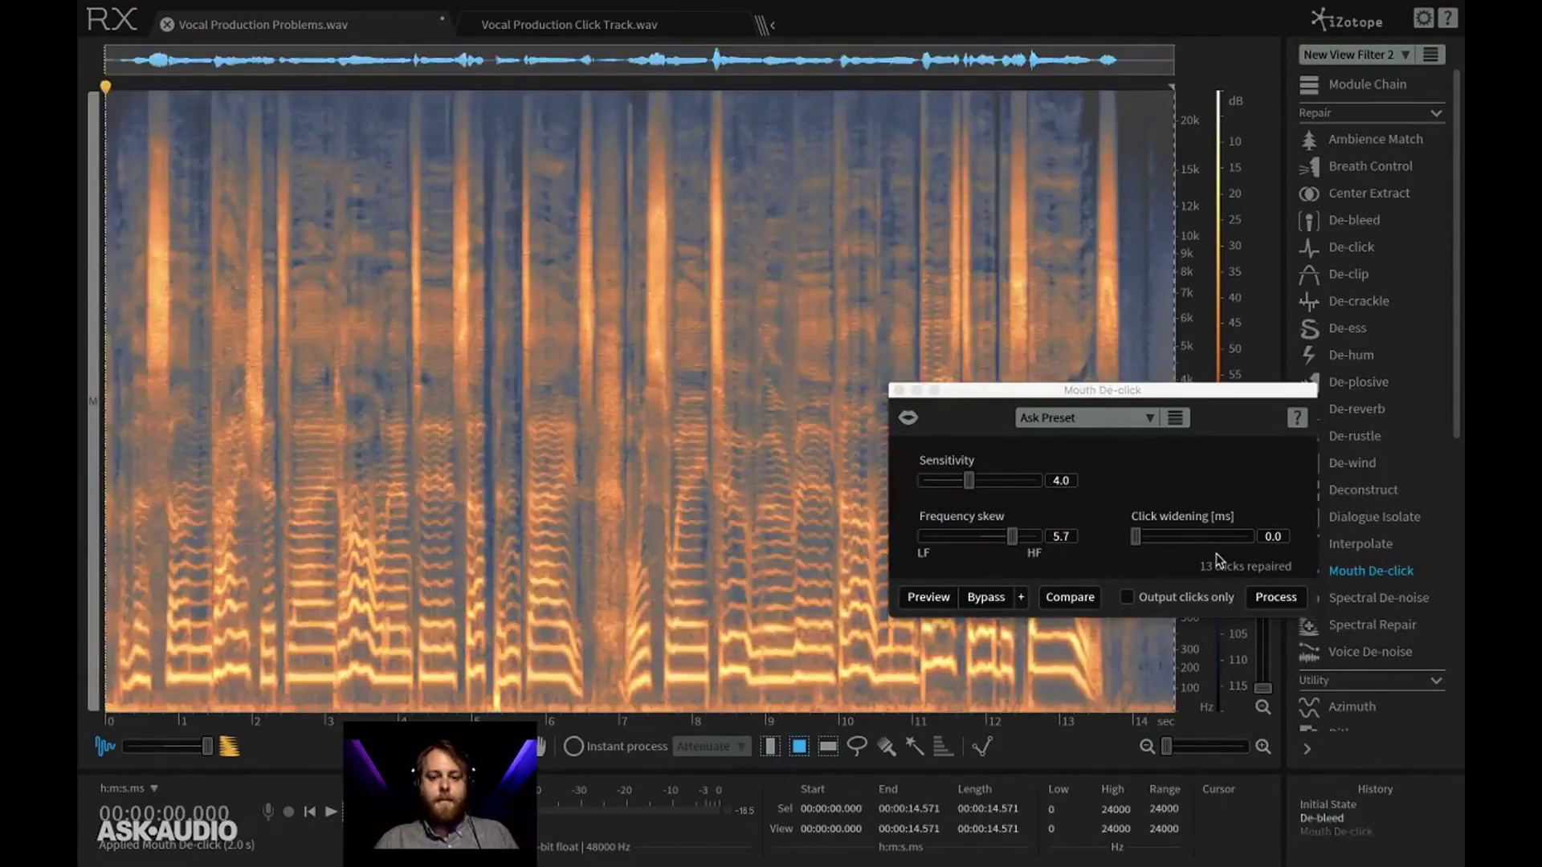
{"action": "key", "text": "super+shift+z"}
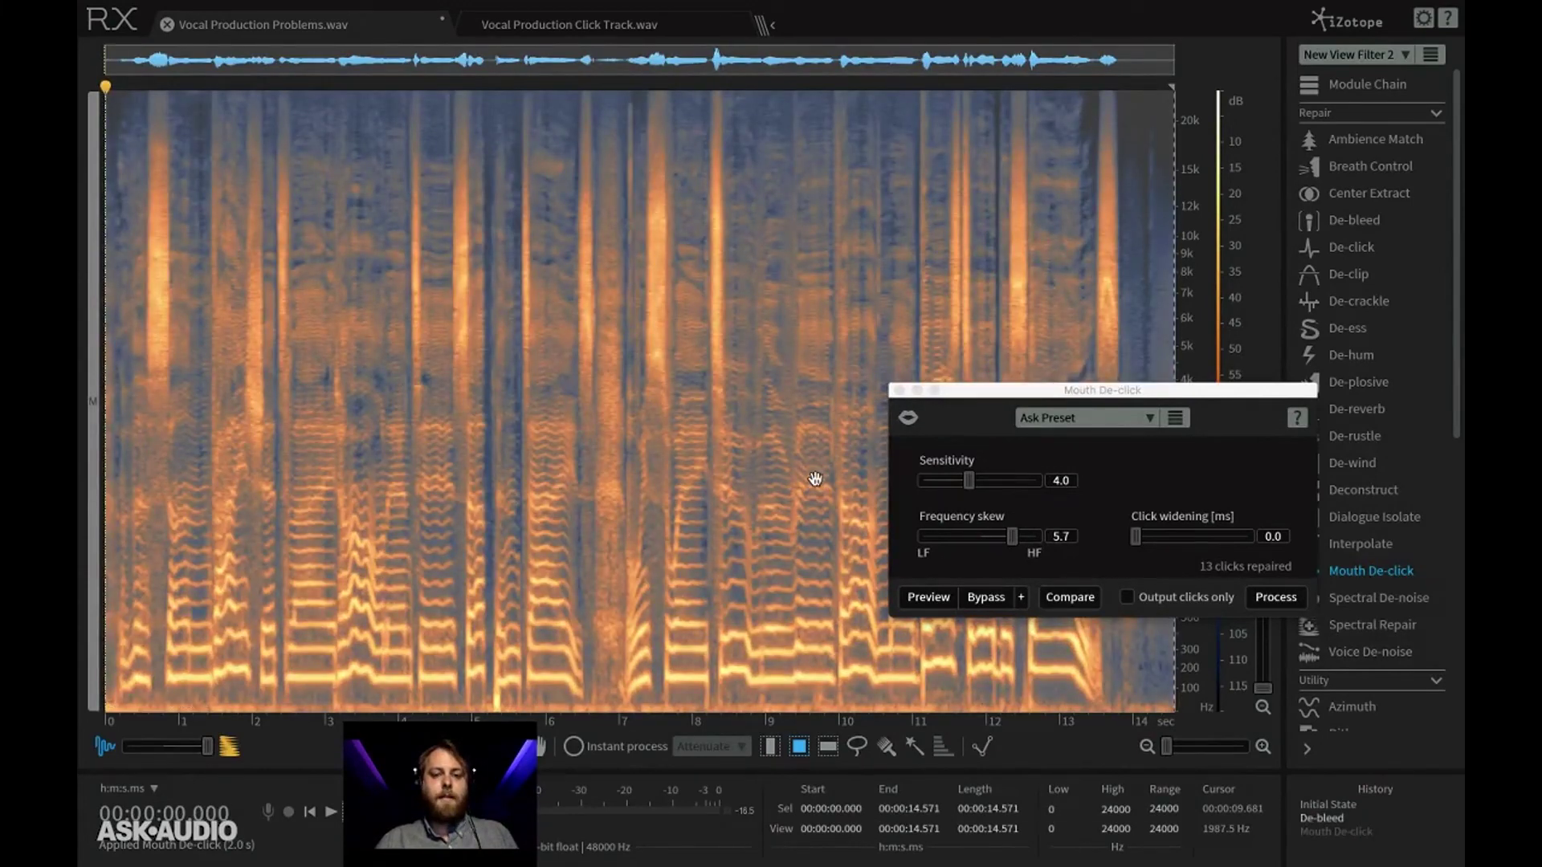
{"action": "key", "text": "super+z"}
{"action": "left_click", "coordinate": [789, 455]}
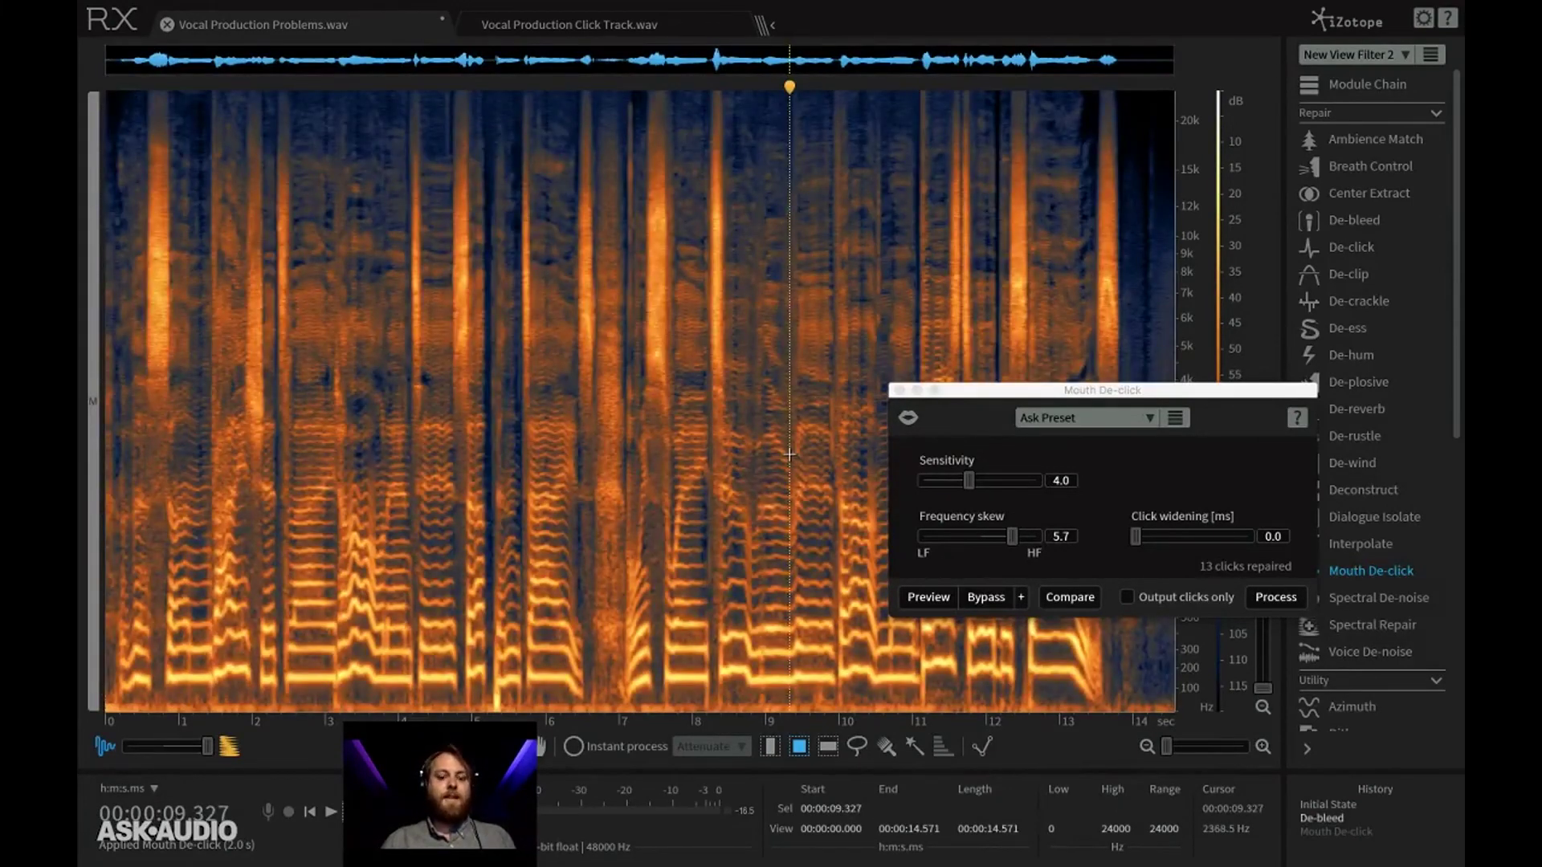
{"action": "key", "text": "super+z"}
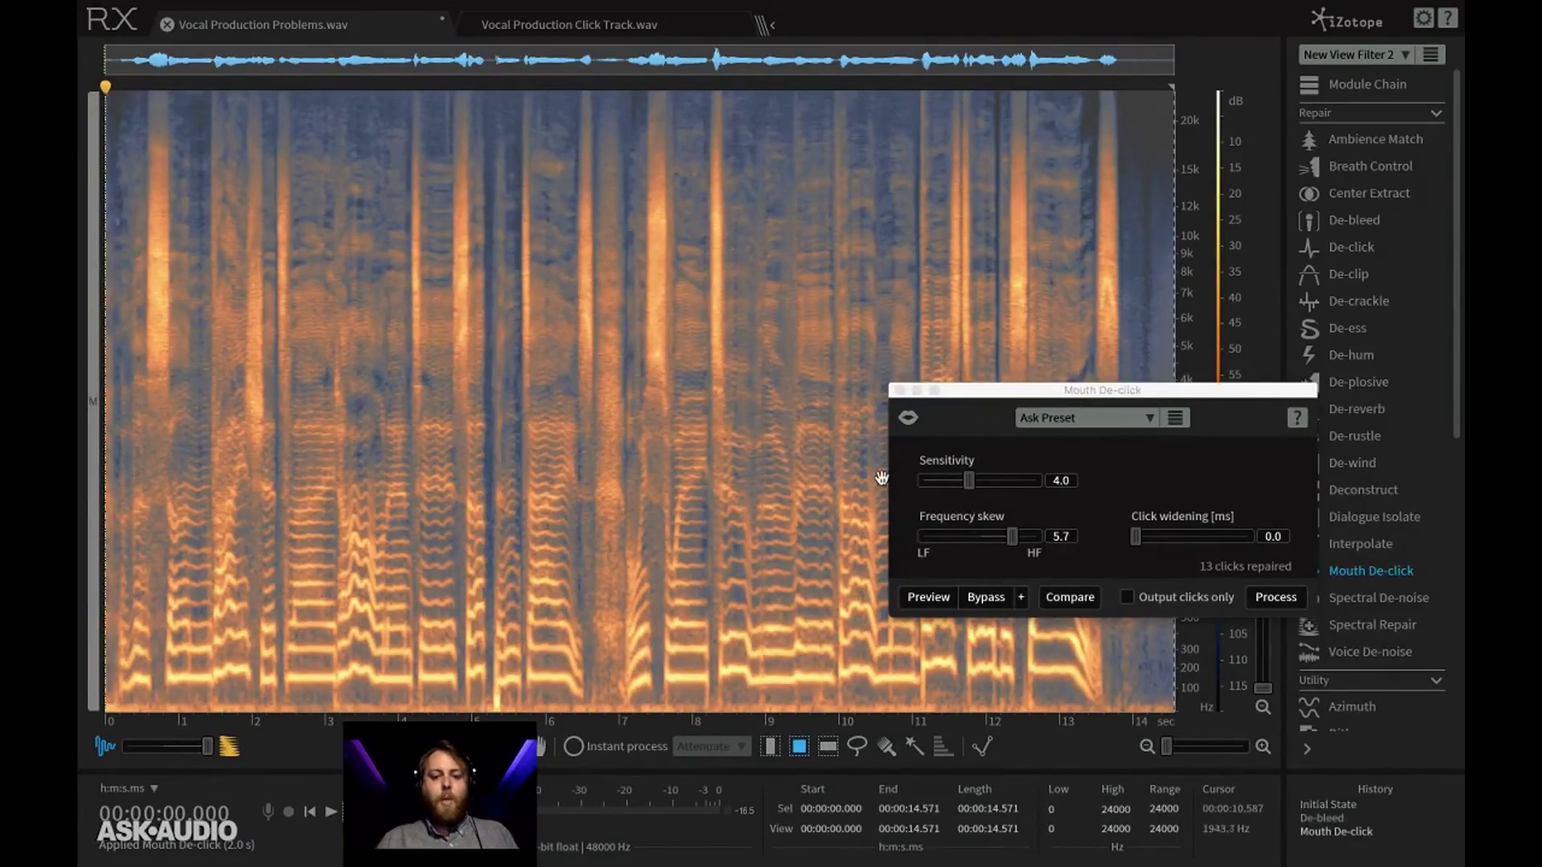
Close Mouth De-click, clear the selection, and play the repaired vocal from the beginning.
{"action": "left_click", "coordinate": [899, 392]}
{"action": "left_click", "coordinate": [725, 355]}
{"action": "key", "text": "Return"}
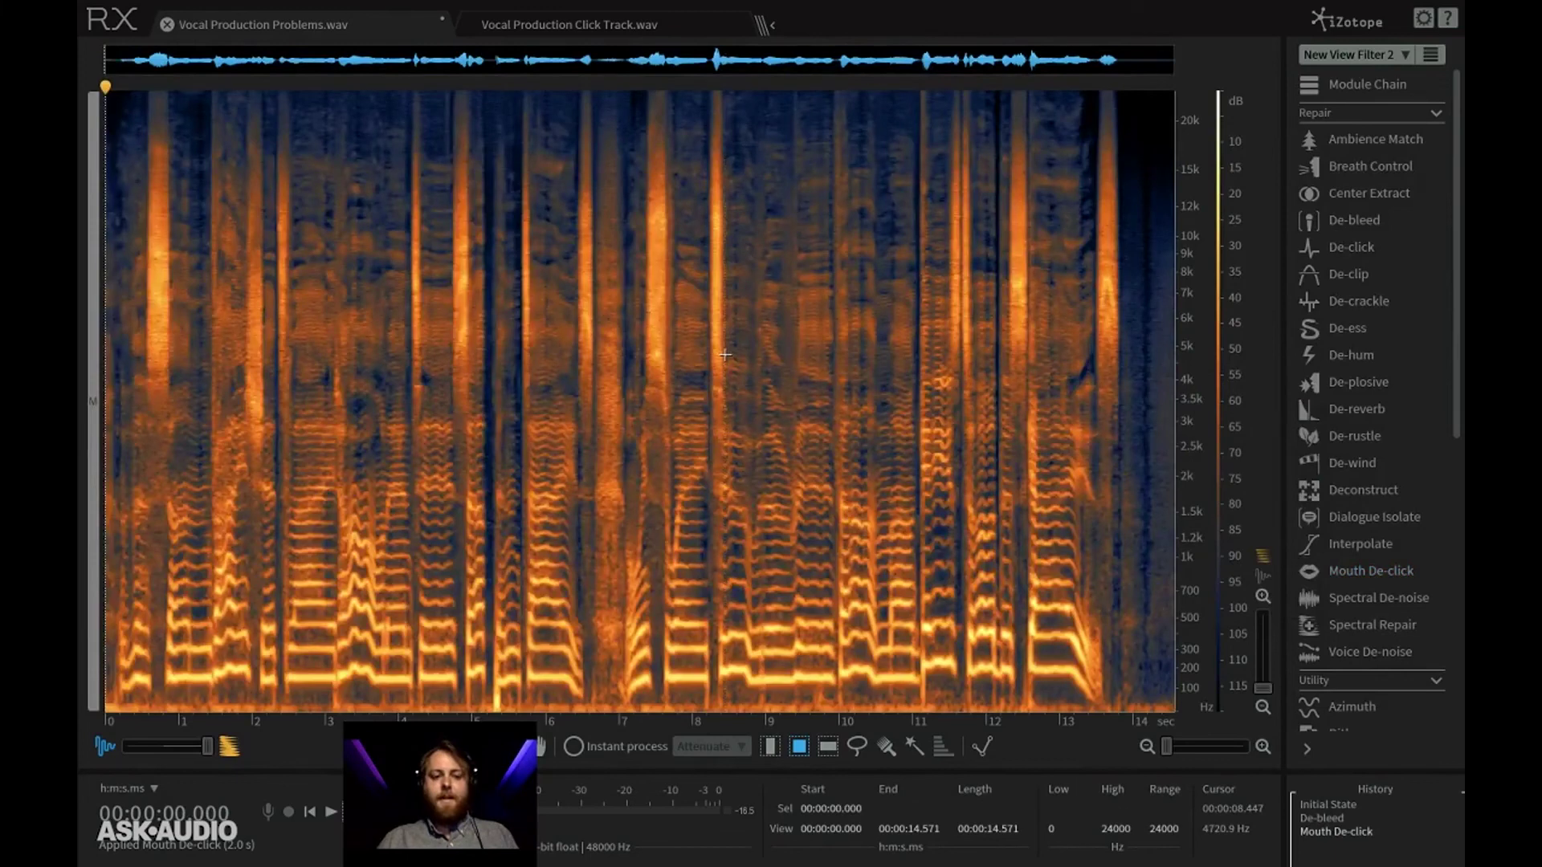
{"action": "key", "text": "space"}
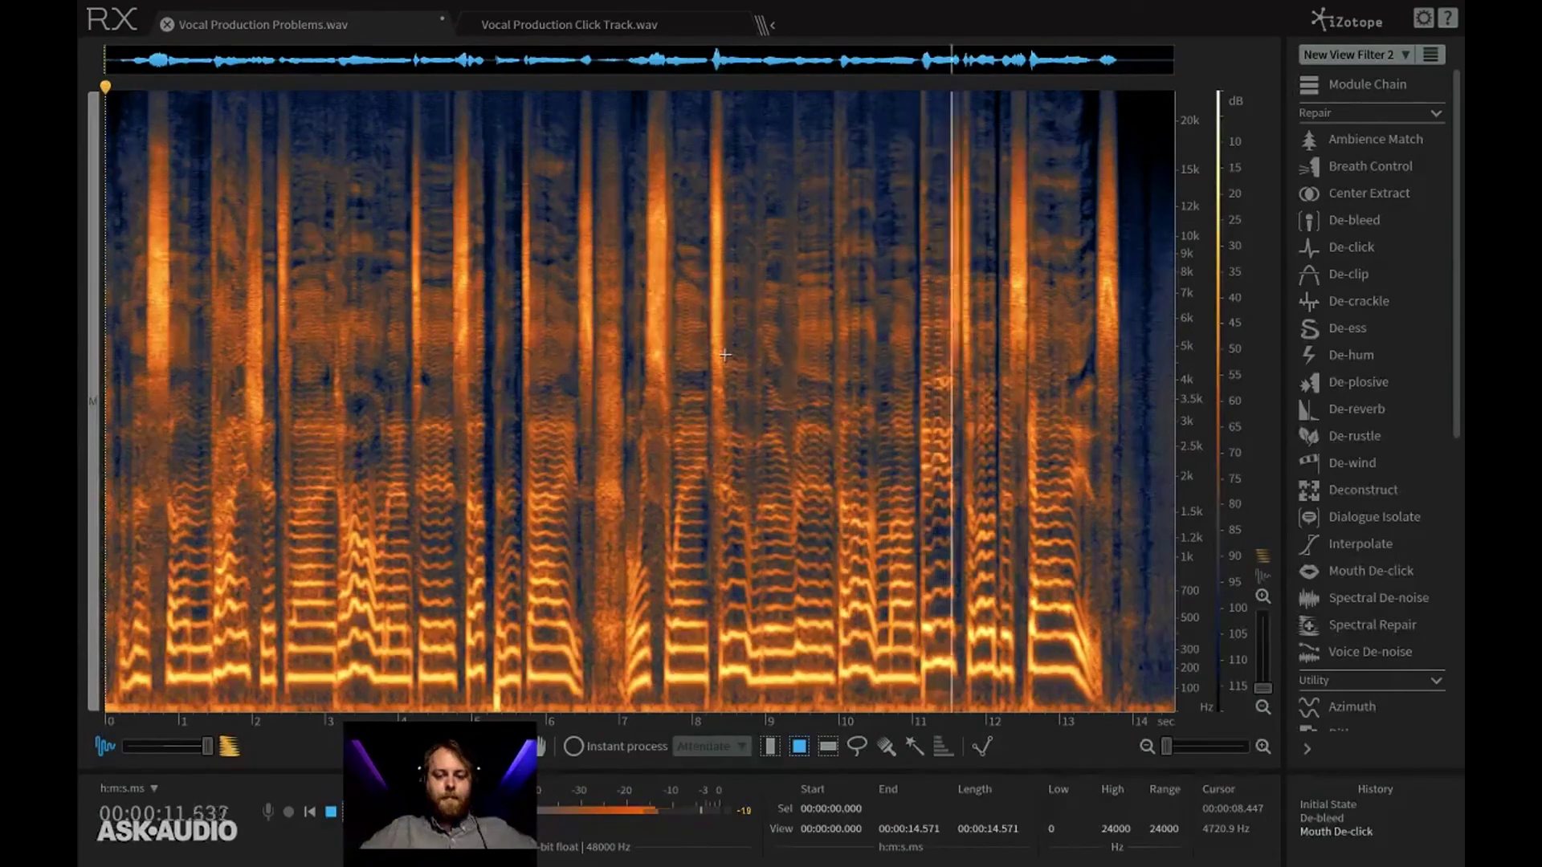
{"action": "key", "text": "space"}
Revert to the De-bleed history state and play the vocal from the beginning for comparison.
{"action": "left_click", "coordinate": [1320, 819]}
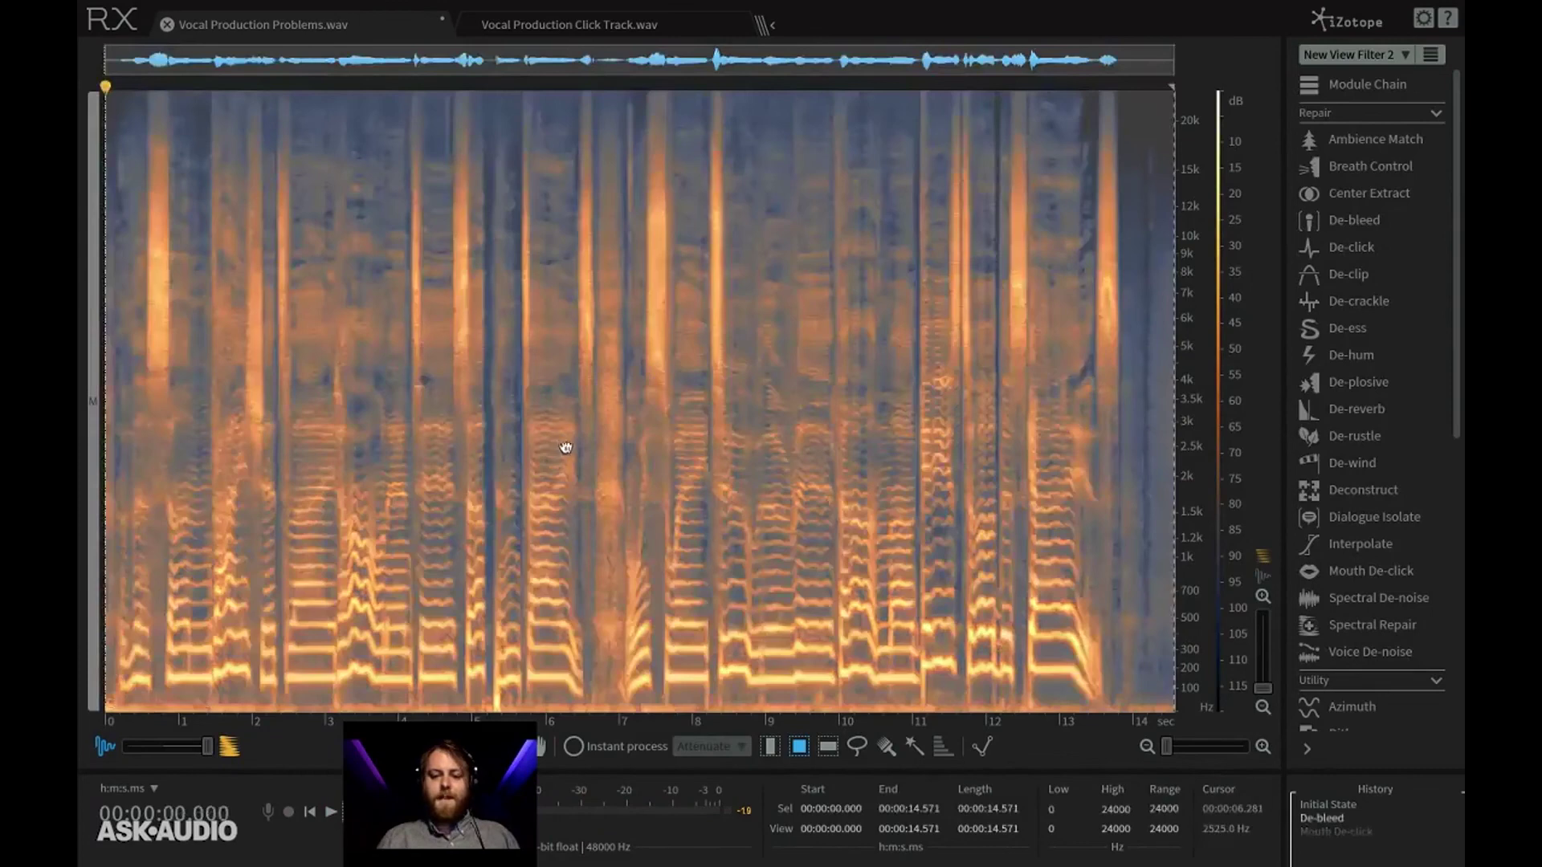
{"action": "key", "text": "space"}
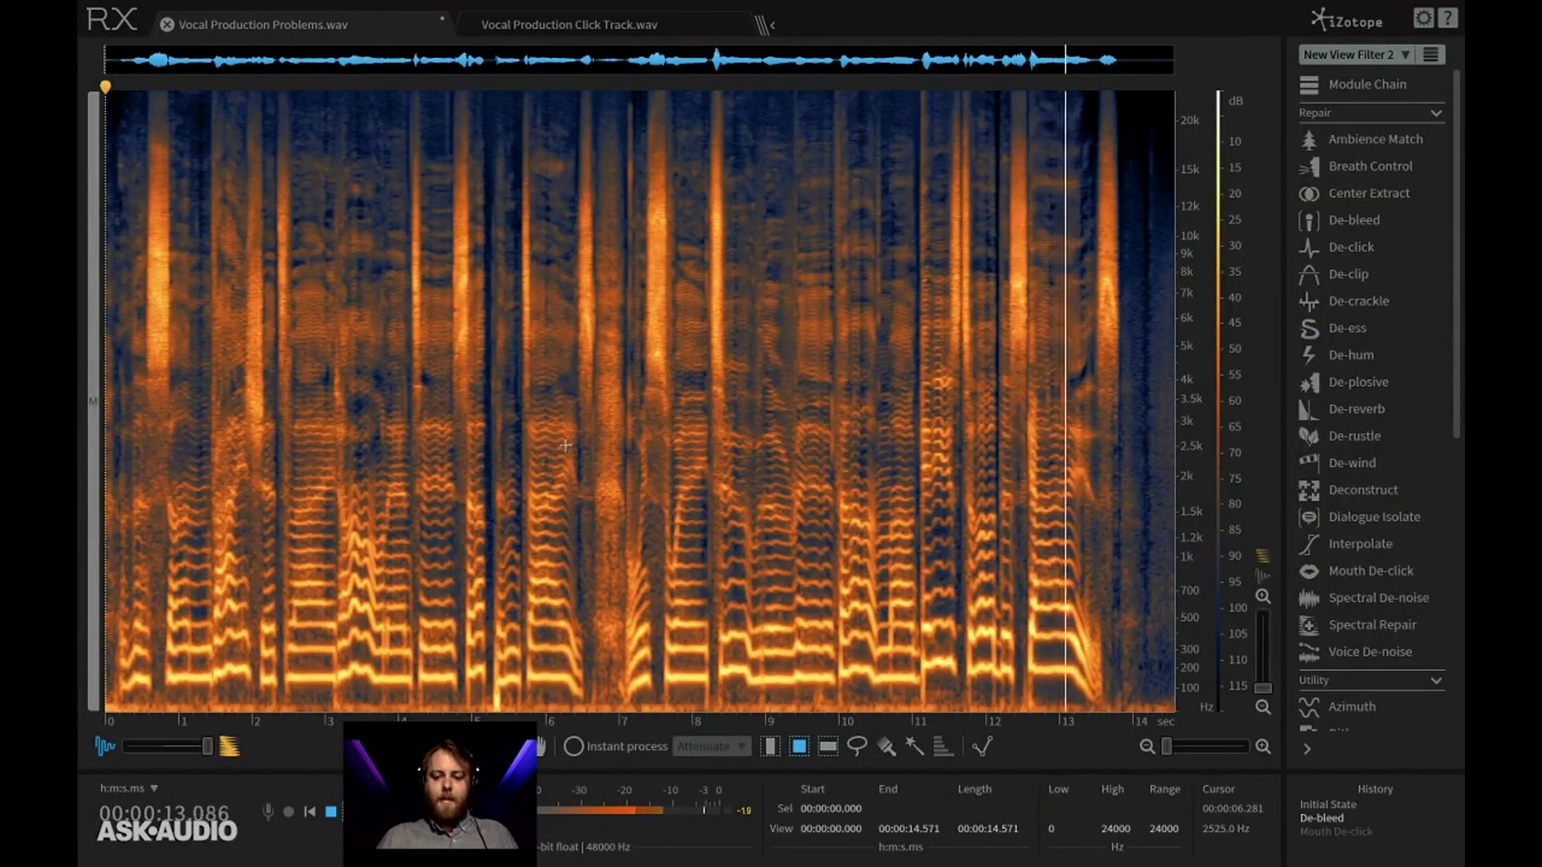
{"action": "key", "text": "space"}
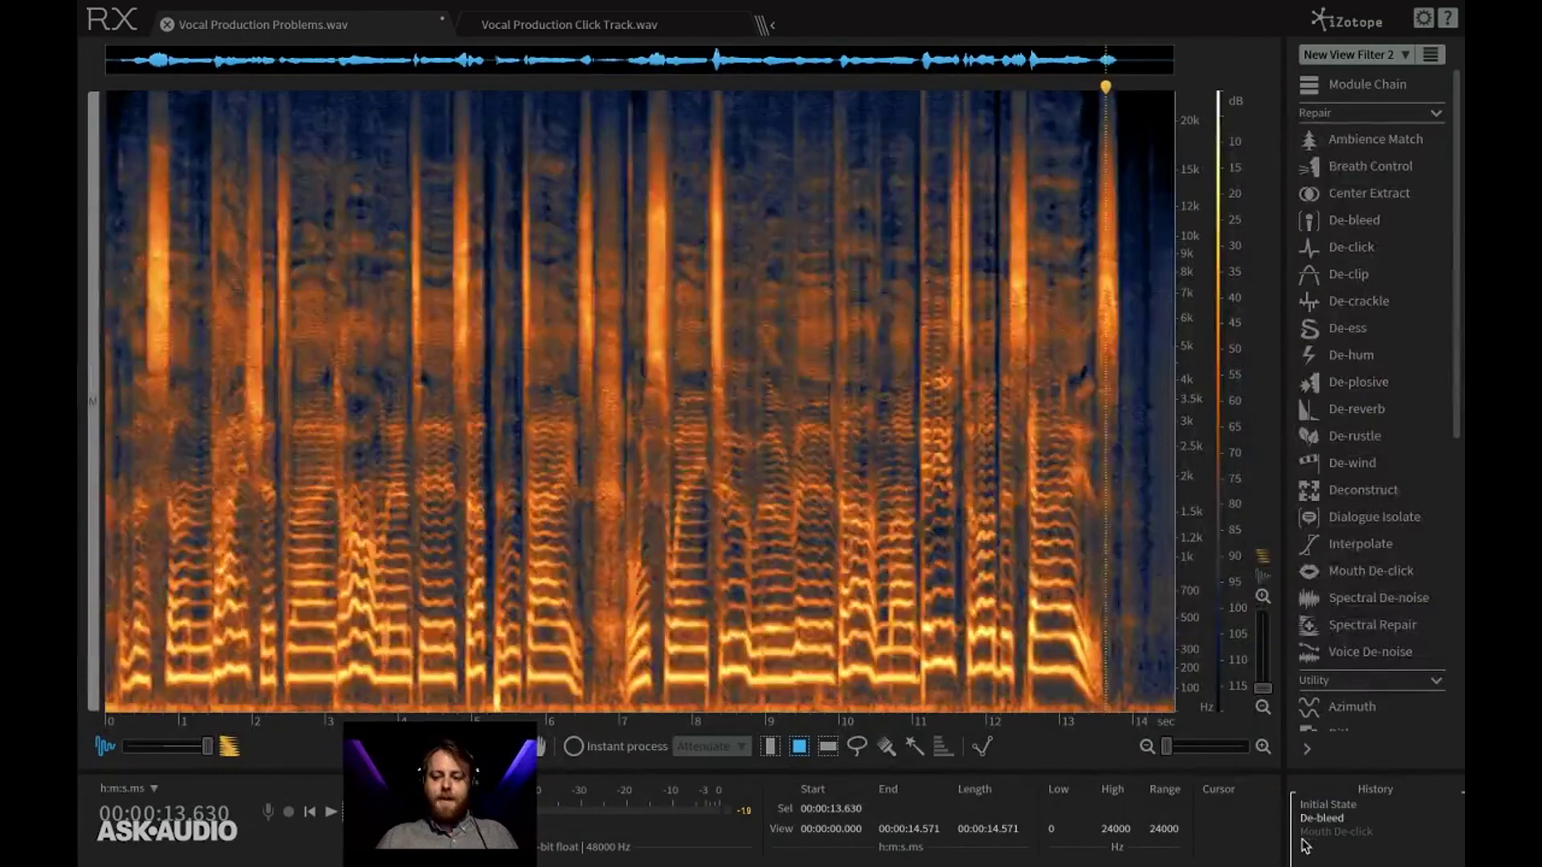
Restore the Mouth De-click history state, clear the selection, and return the playhead to the start of the file.
{"action": "left_click", "coordinate": [1335, 831]}
{"action": "left_click", "coordinate": [551, 410]}
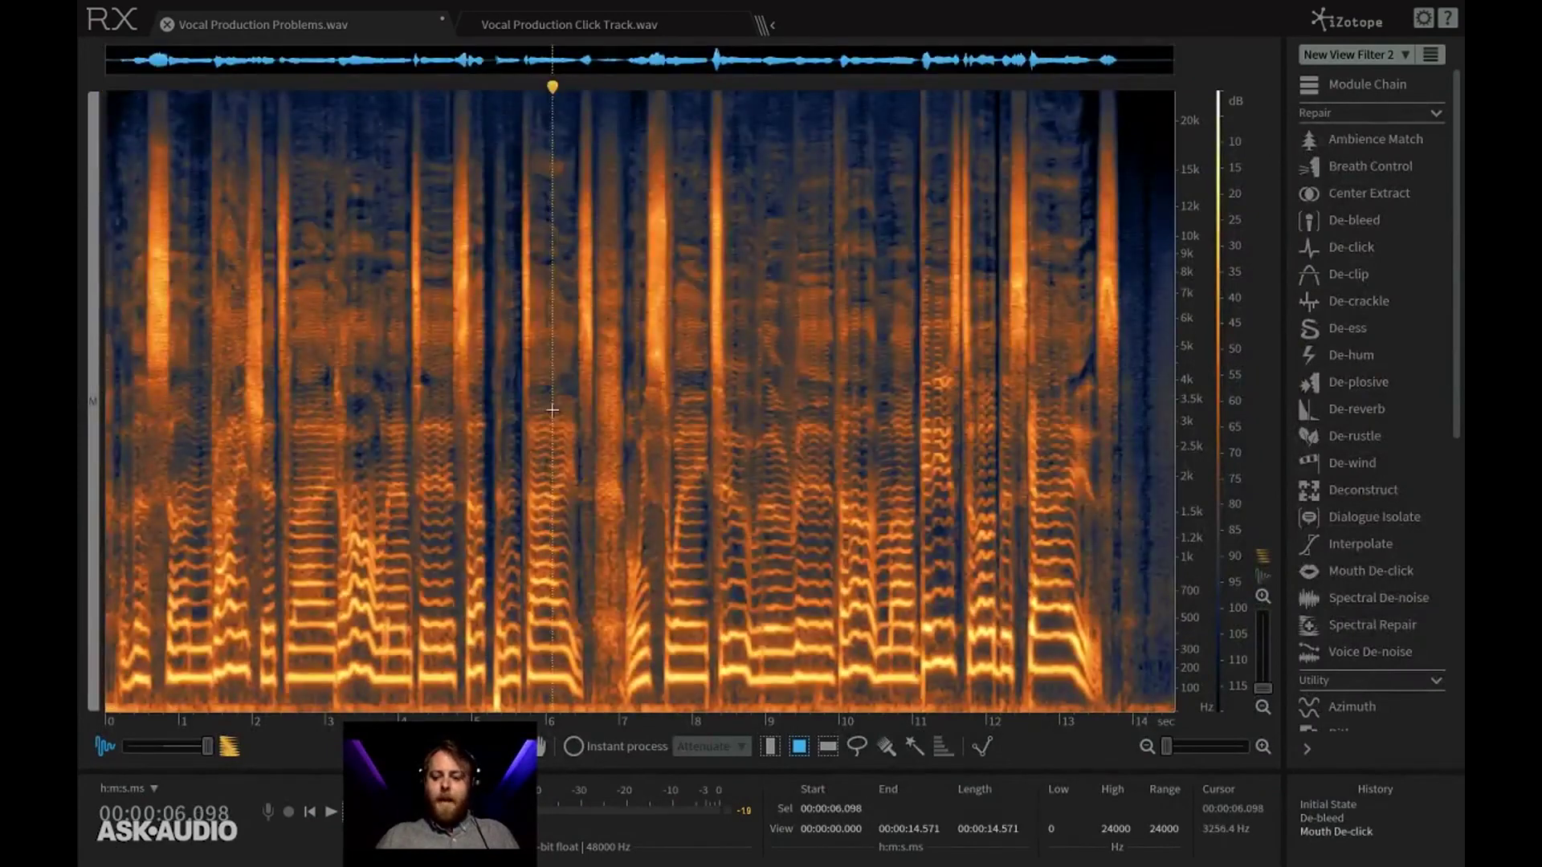
{"action": "key", "text": "Home"}
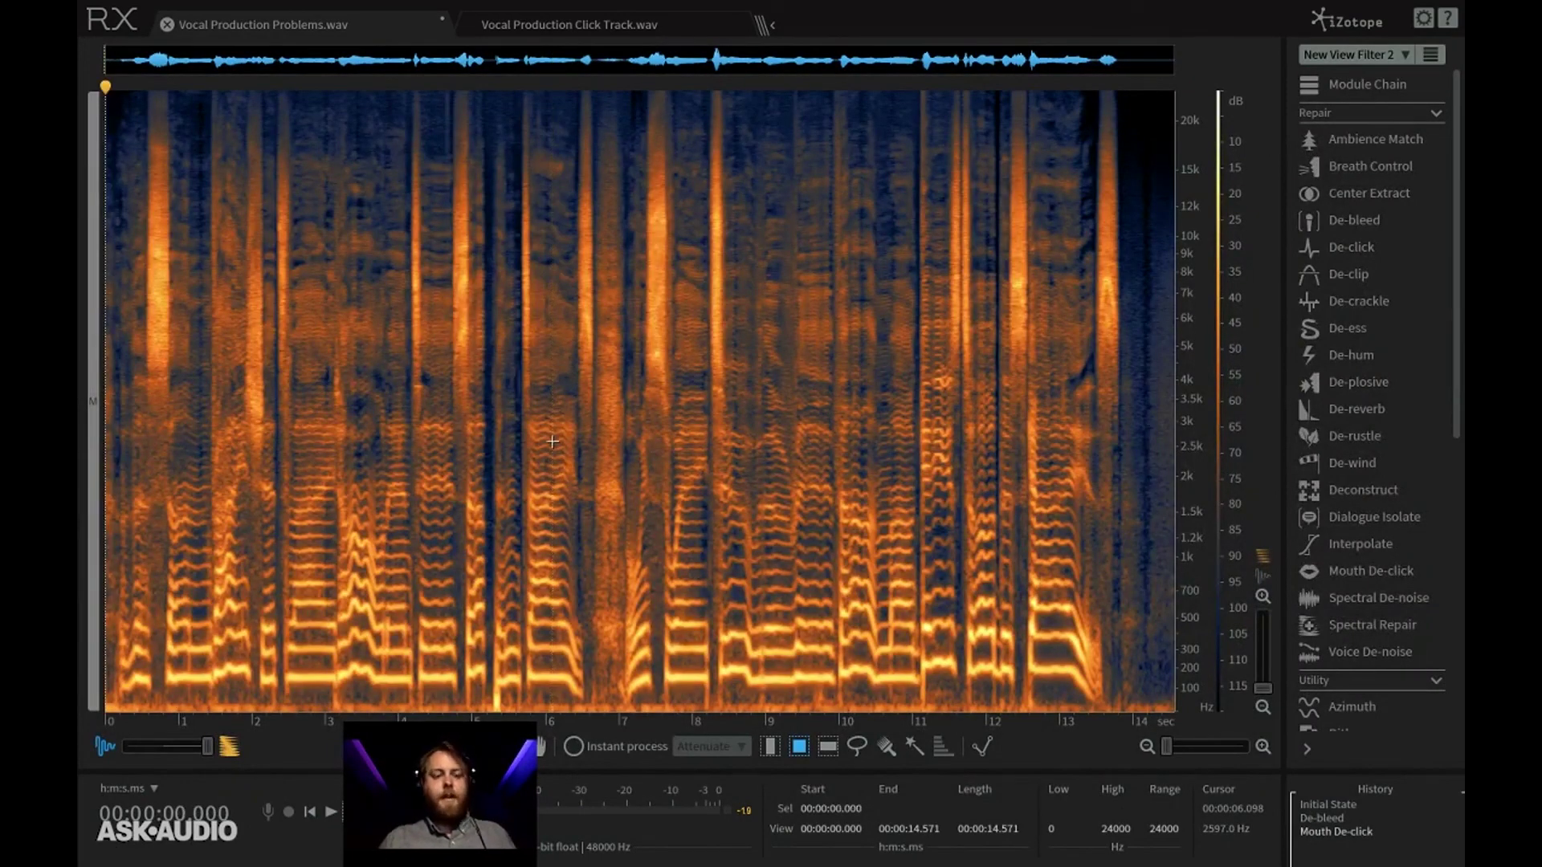